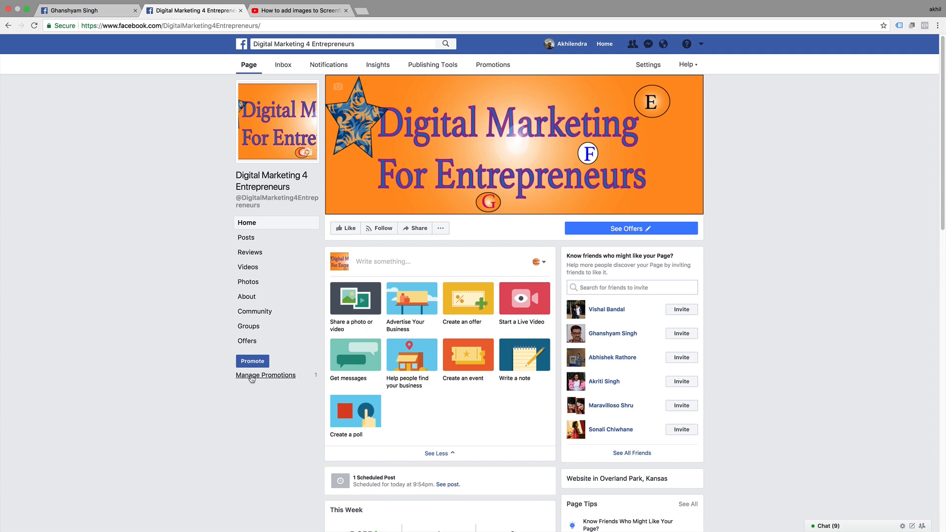
Review all promotion types offered for the Digital Marketing 4 Entrepreneurs page, including the additional ones, and close the overview without choosing one
click(257, 362)
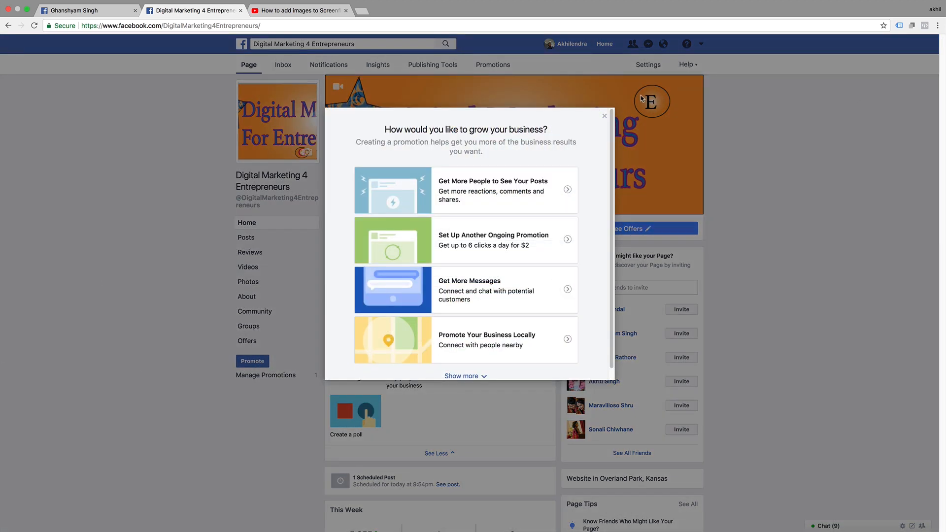
scroll(614, 162, down, 1)
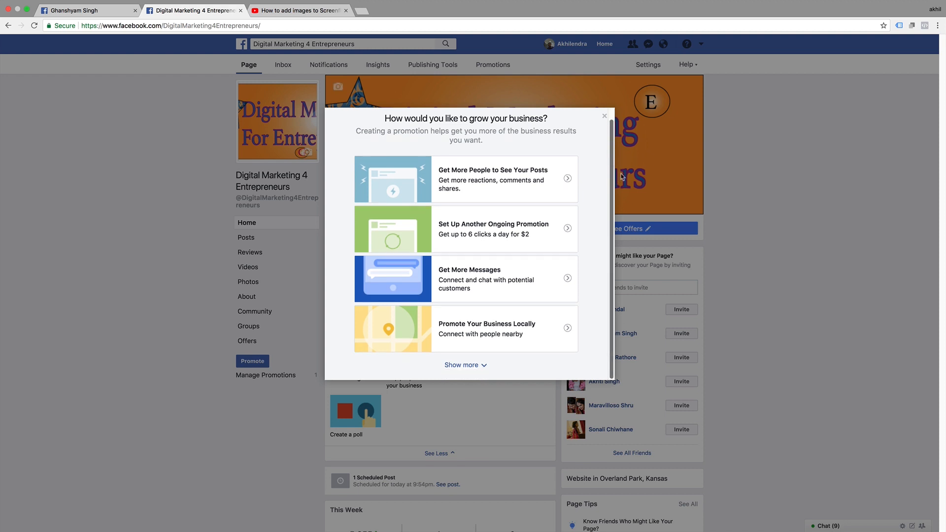
click(480, 365)
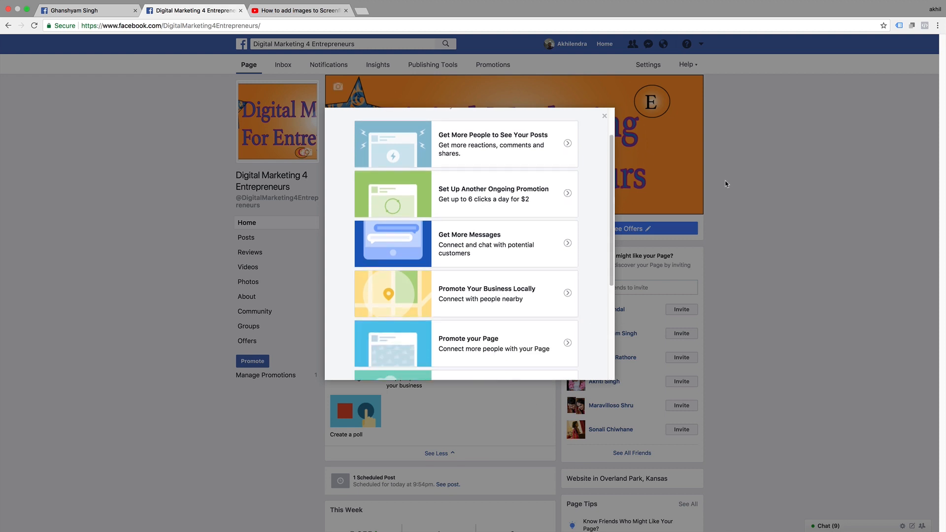
drag(613, 158, 609, 117)
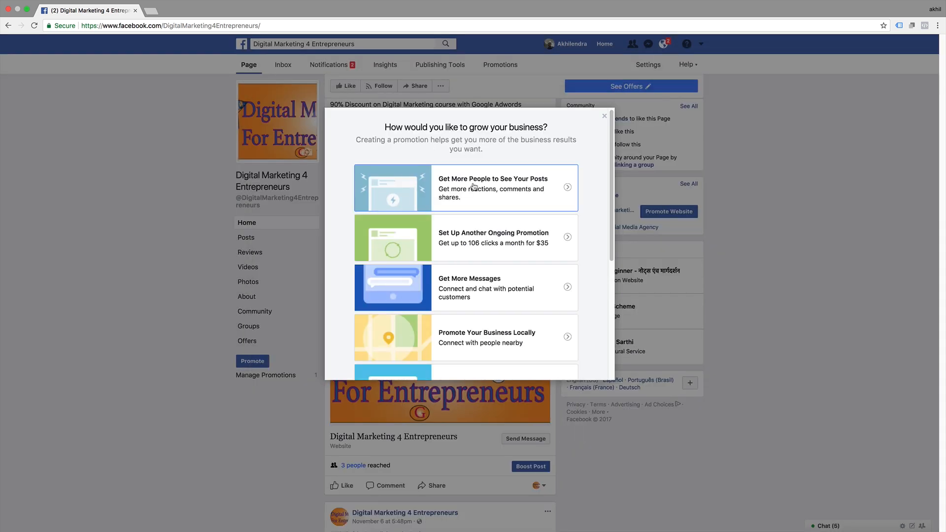
drag(613, 175, 613, 208)
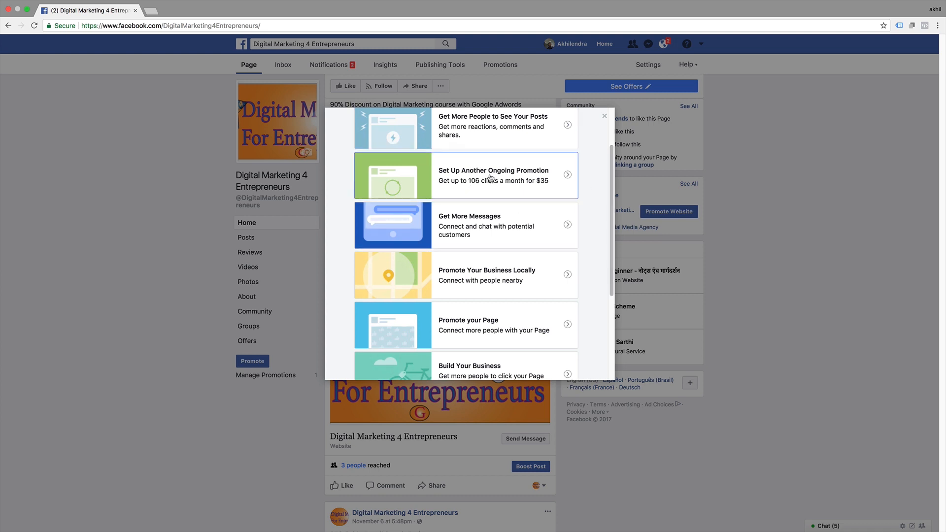
drag(614, 197, 614, 286)
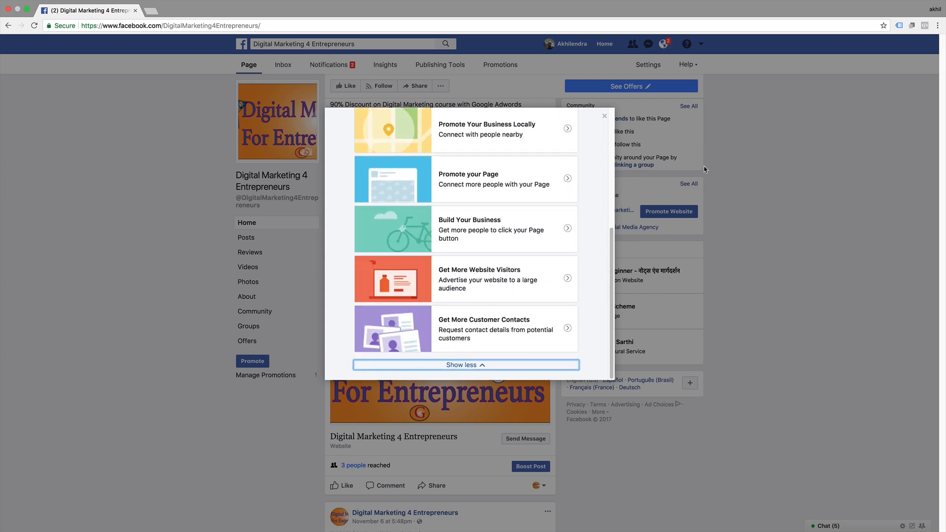
click(605, 117)
scroll(94, 322, down, 10)
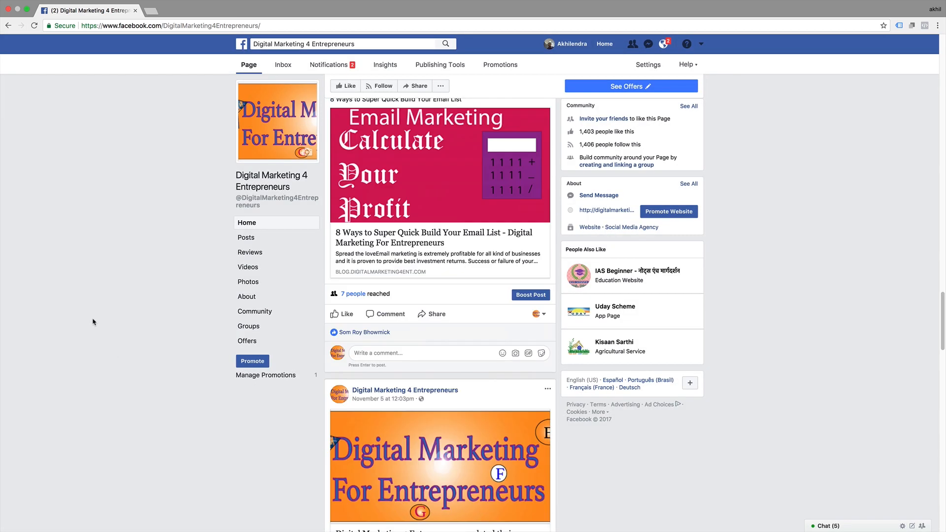
Go to Ads Manager from the Facebook home page and open Audience Insights from the full list of tools
click(609, 50)
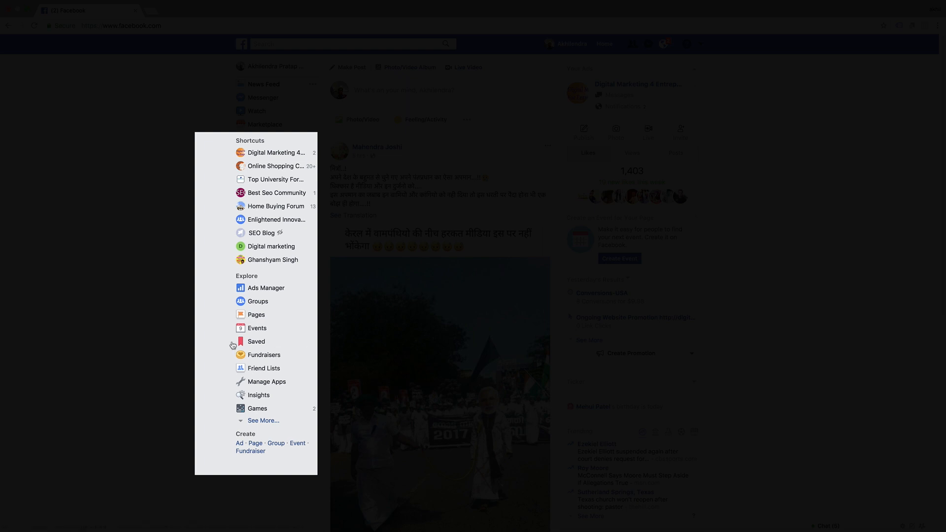
click(261, 287)
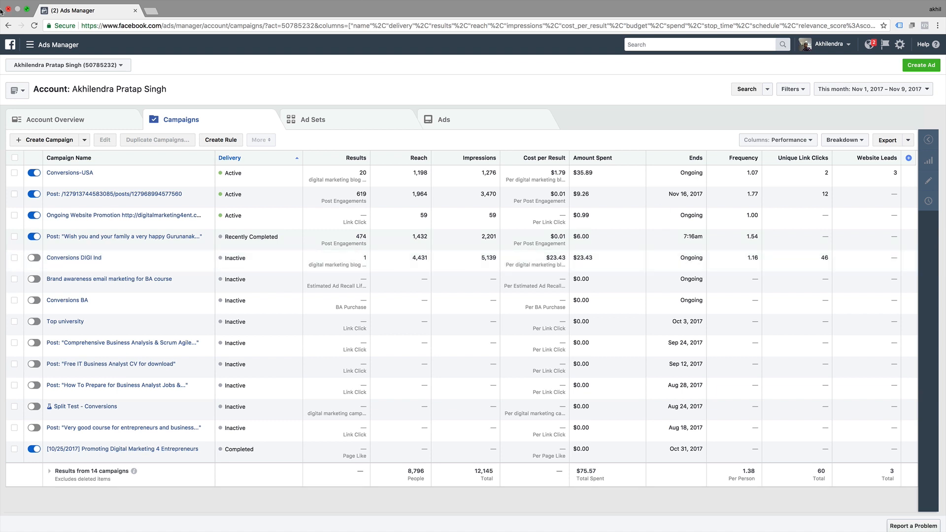
click(30, 46)
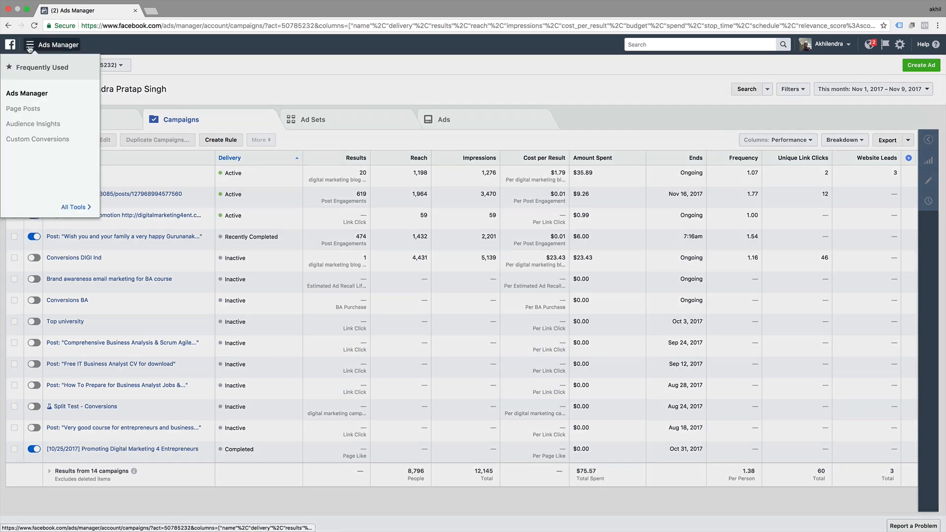
click(70, 208)
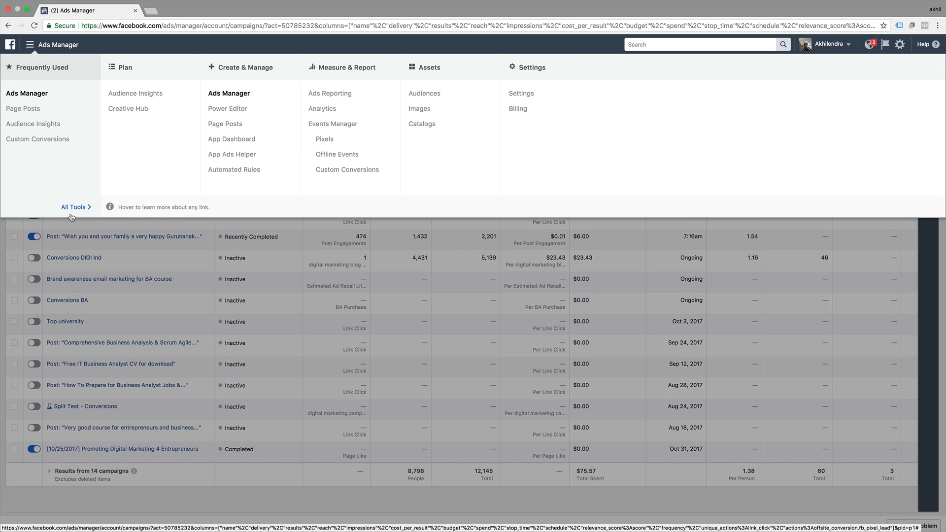
click(29, 126)
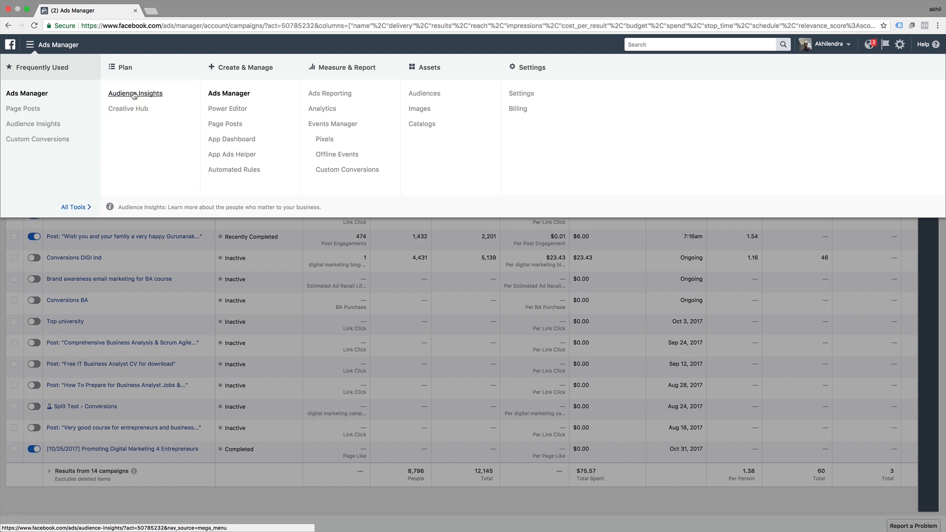
click(134, 93)
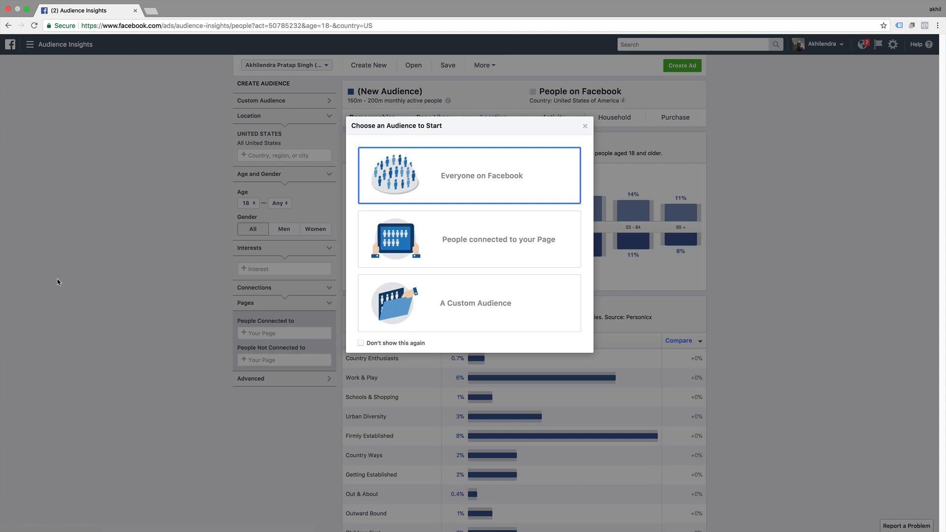
Start with the audience of people connected to your Page and stop the starting-audience prompt from showing again
click(361, 343)
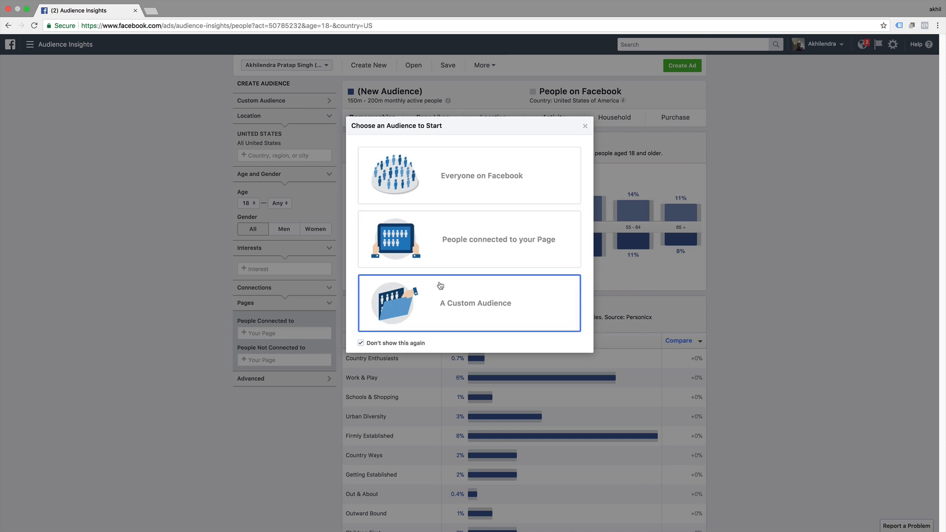
click(439, 248)
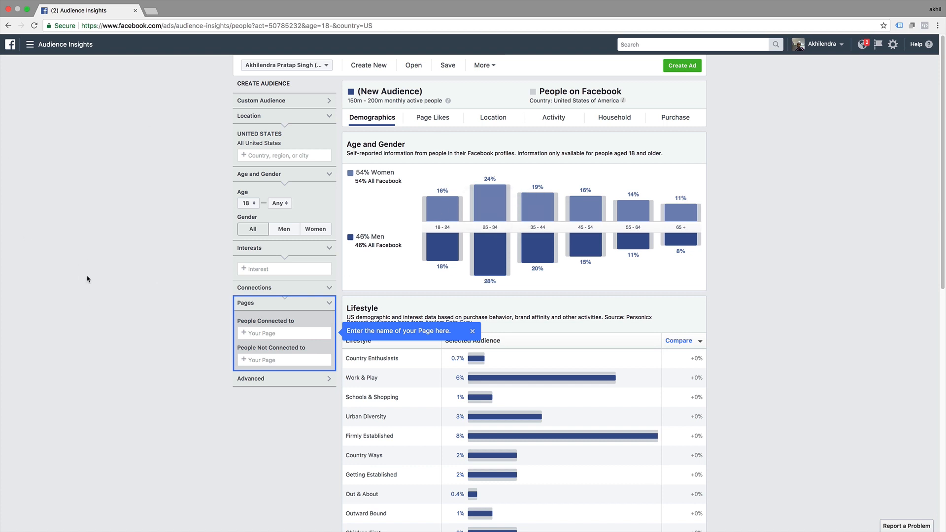
Examine the new audience's demographics, page likes, location, activity, household and purchase data
scroll(88, 279, down, 10)
scroll(89, 280, up, 10)
click(433, 117)
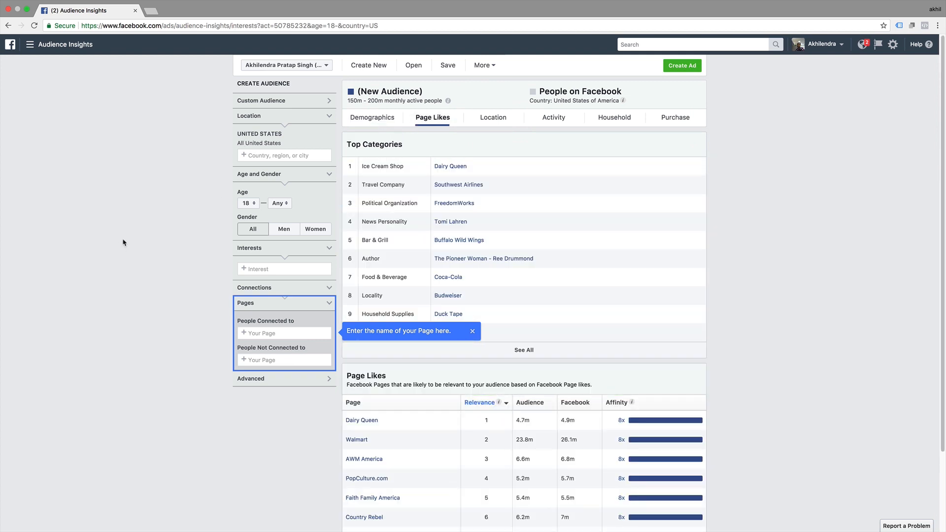
click(489, 122)
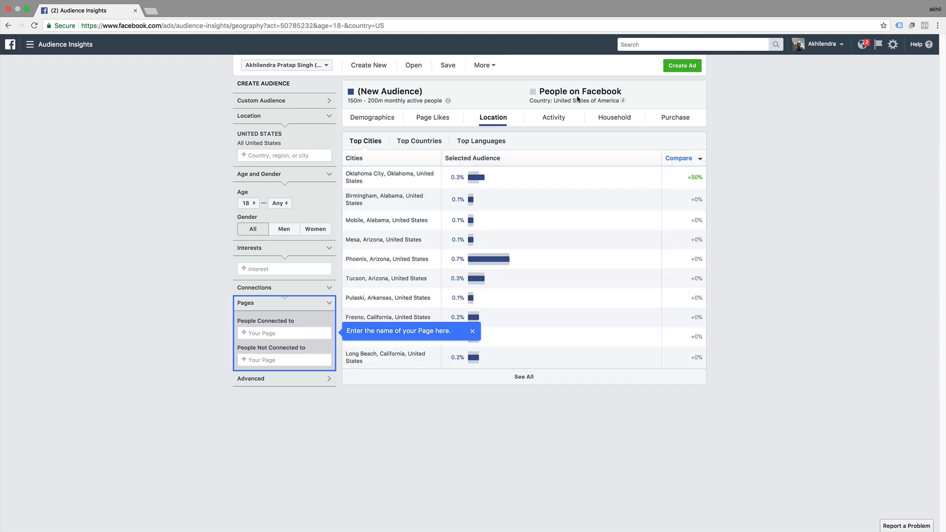
drag(559, 99, 611, 104)
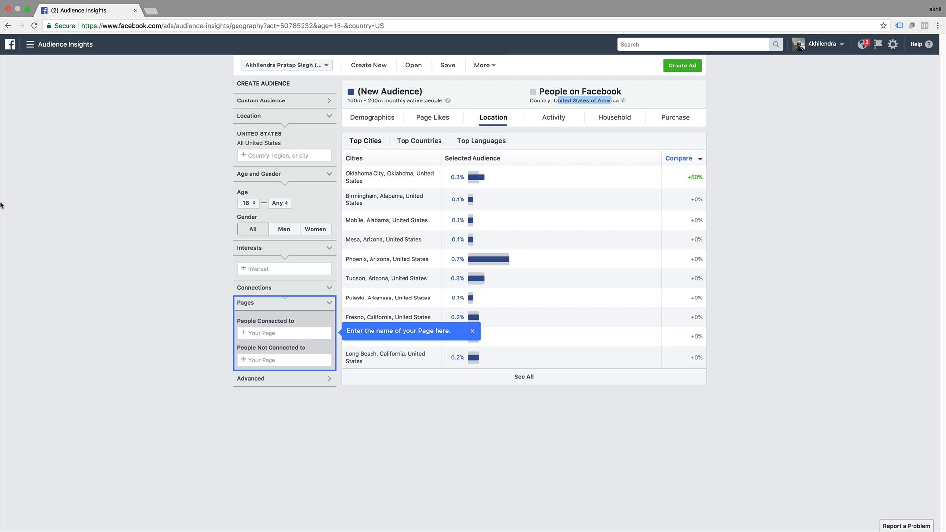
click(551, 121)
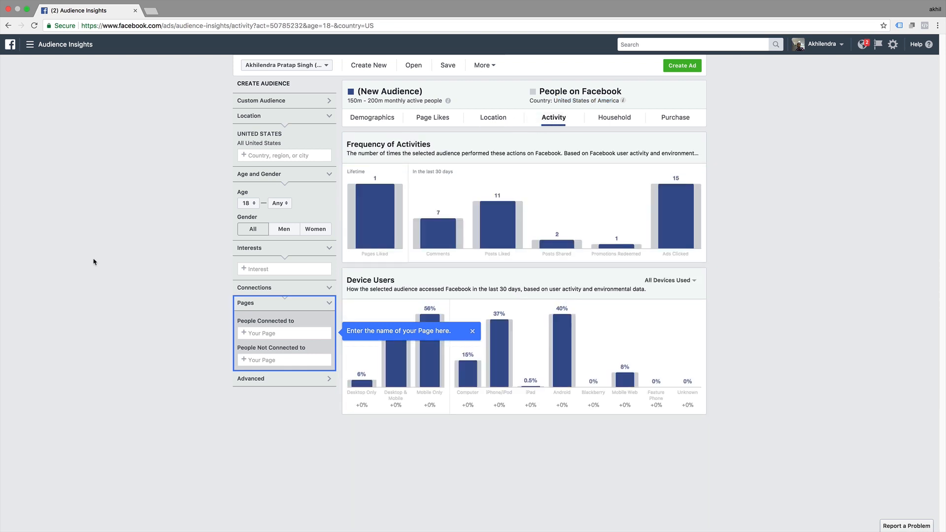
click(636, 120)
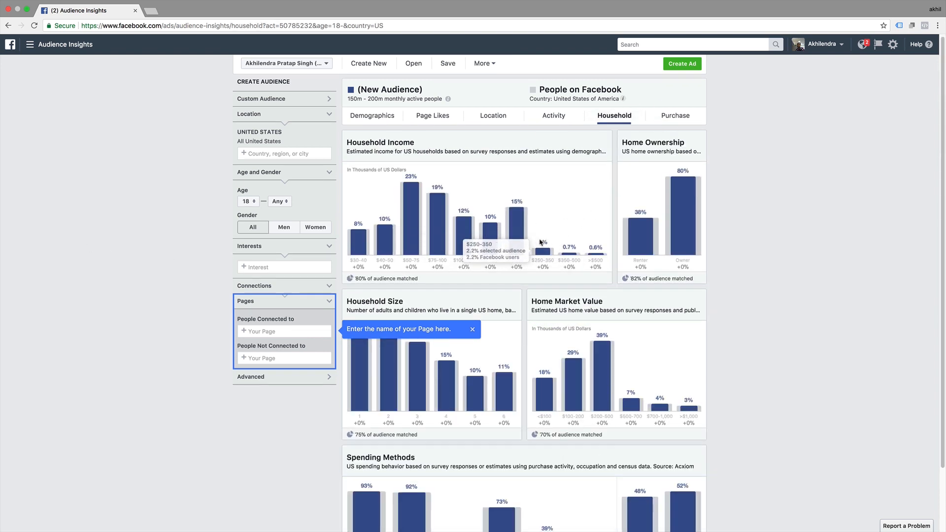
scroll(540, 245, down, 3)
scroll(538, 240, up, 3)
click(673, 122)
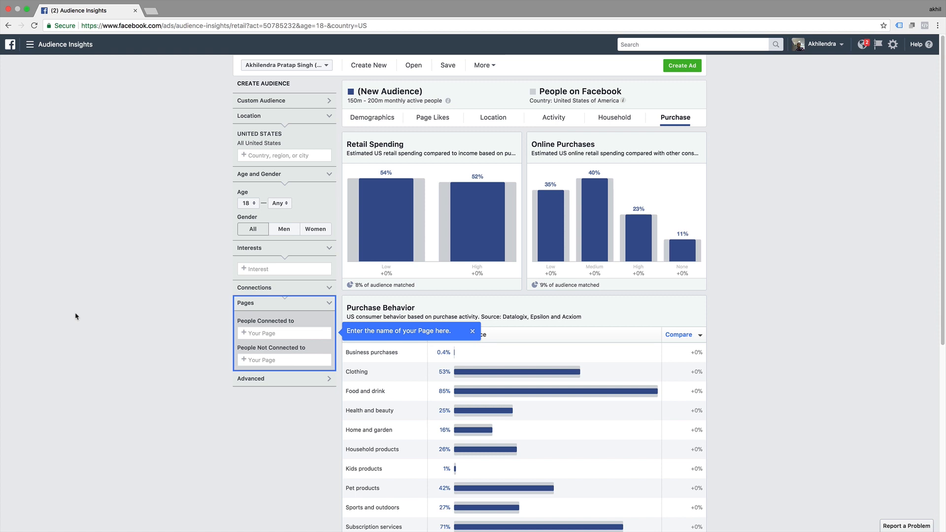
Check which pages are available under People Connected to without selecting any of them
click(259, 333)
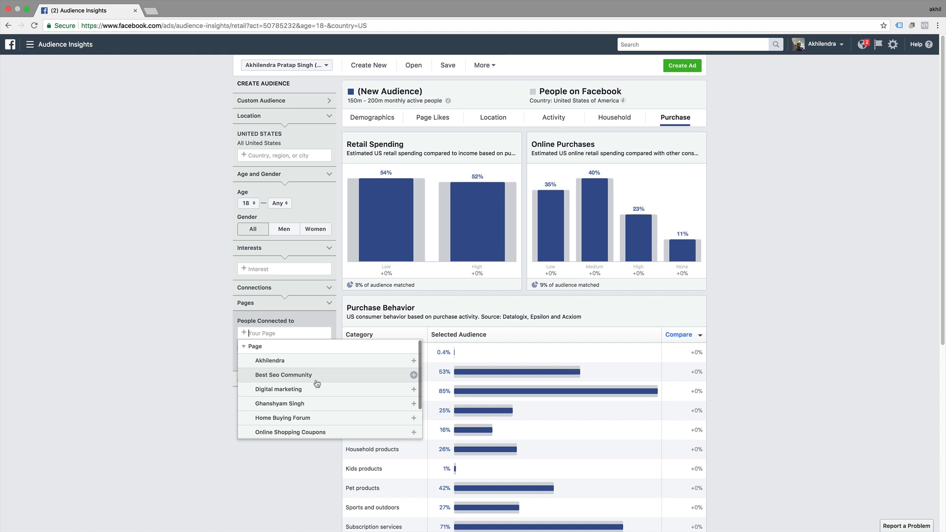
click(132, 354)
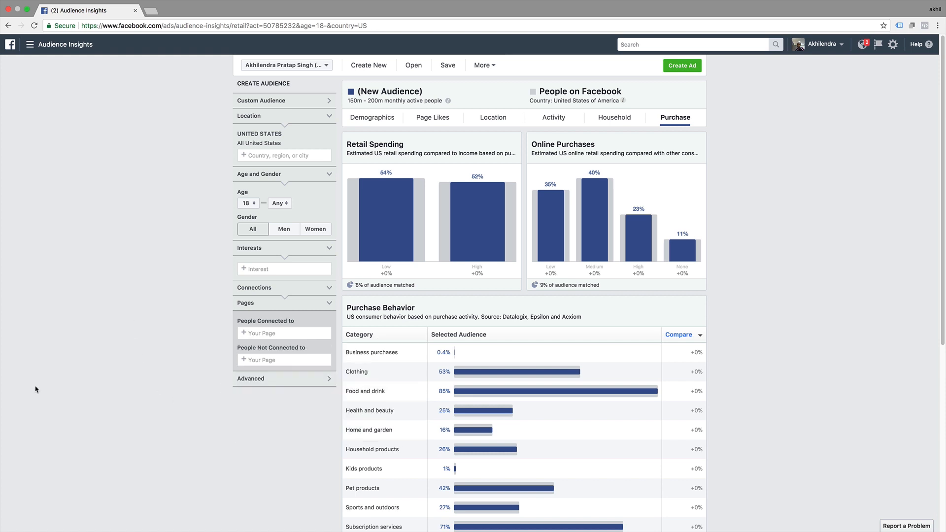
scroll(35, 389, down, 2)
scroll(35, 390, up, 2)
Collapse the location filter and add the custom audience "ba page" to the new audience
click(249, 117)
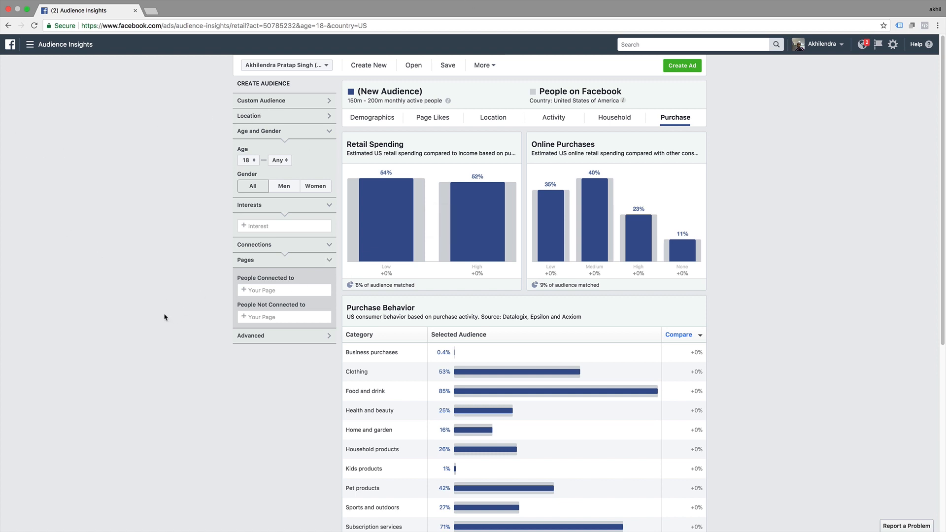
click(253, 102)
click(285, 124)
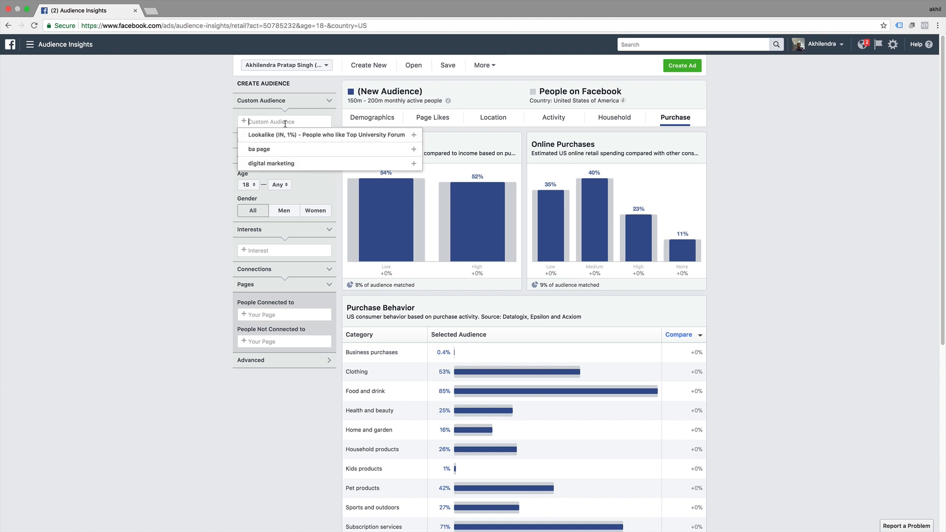
click(137, 192)
click(264, 122)
click(258, 149)
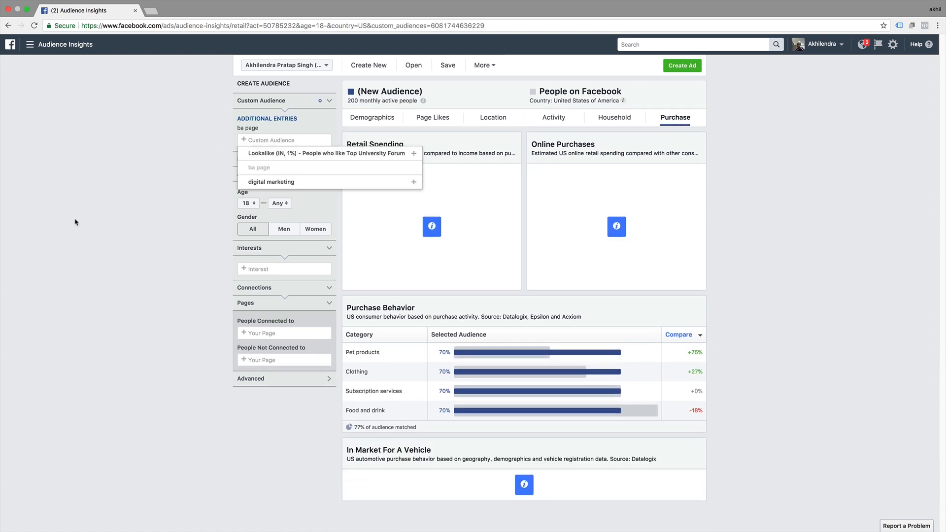
click(285, 129)
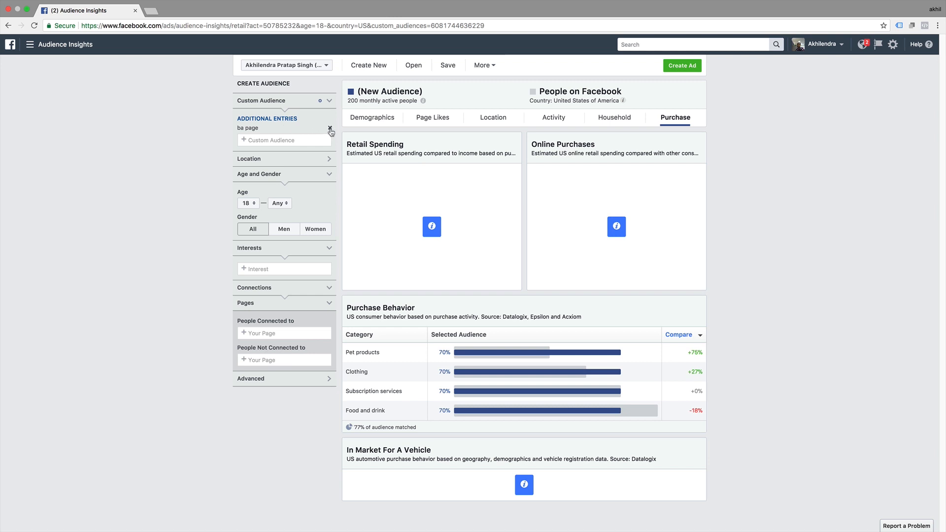
Add "digital marketing" as a second custom audience
click(256, 140)
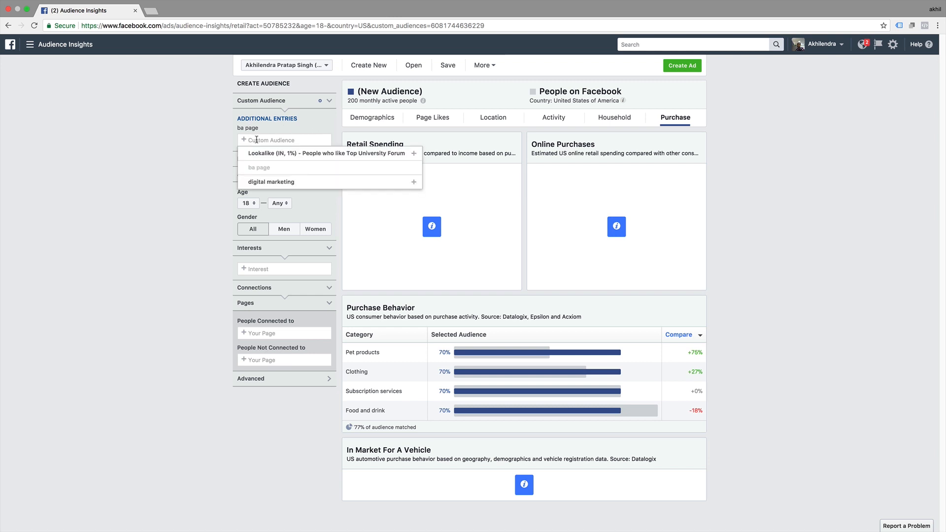
click(265, 181)
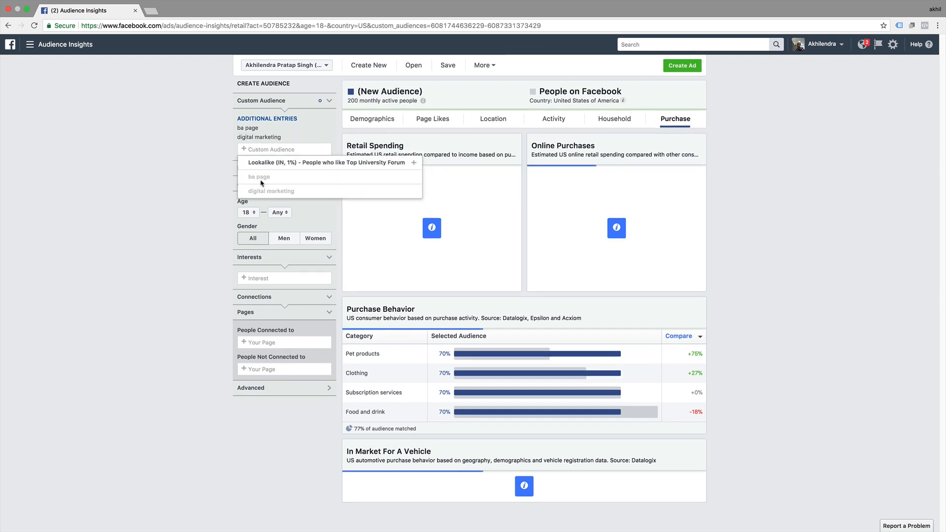
click(60, 209)
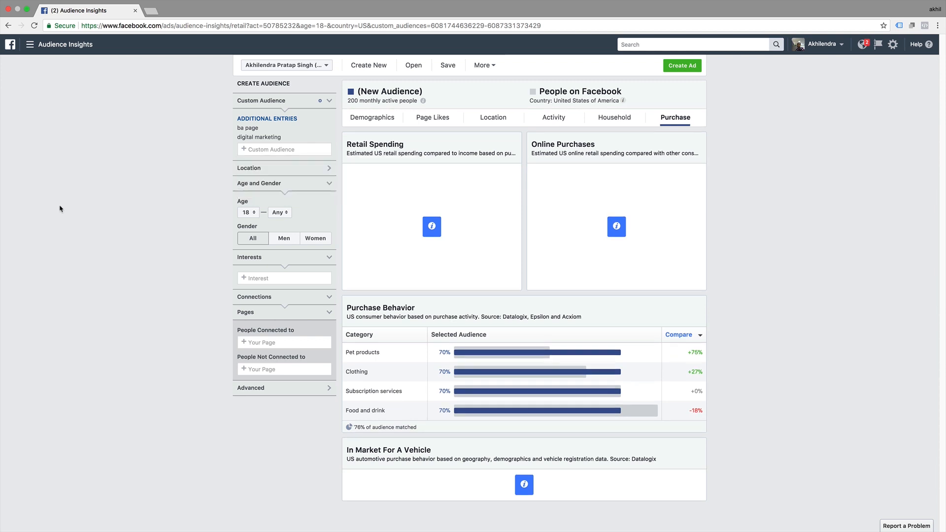
Look at the options for saving this audience and for starting a new one, cancelling both
click(448, 68)
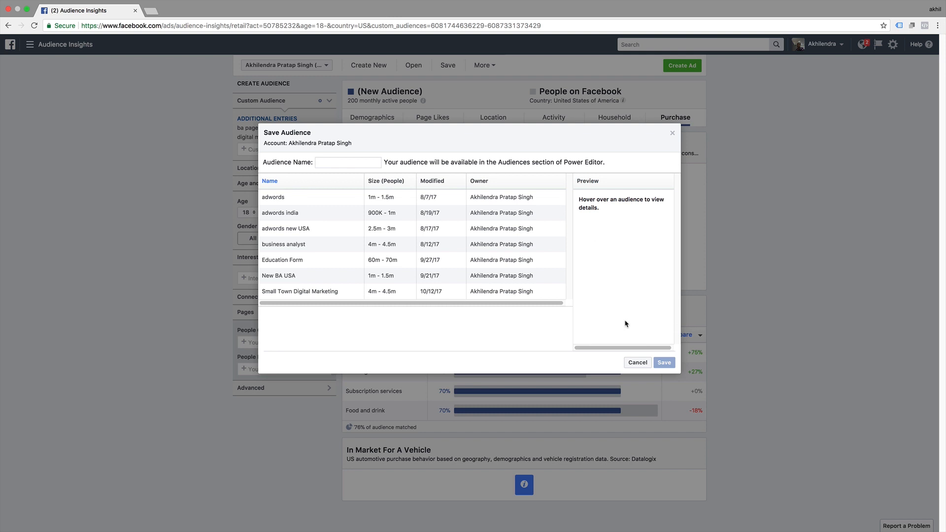
click(637, 363)
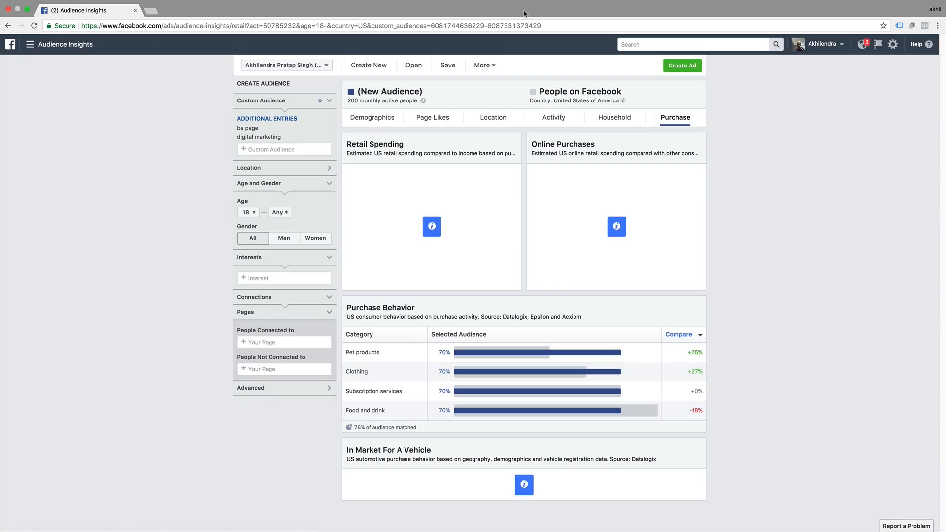
click(374, 69)
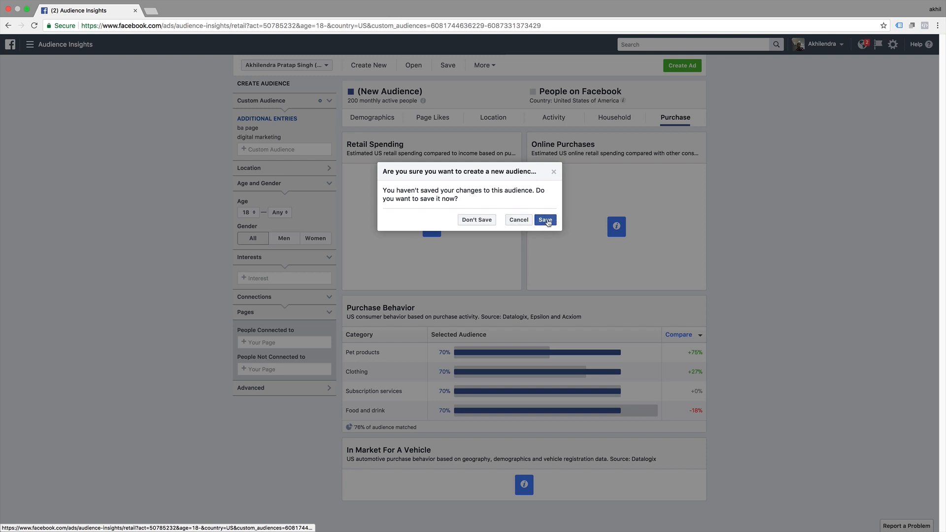
click(519, 221)
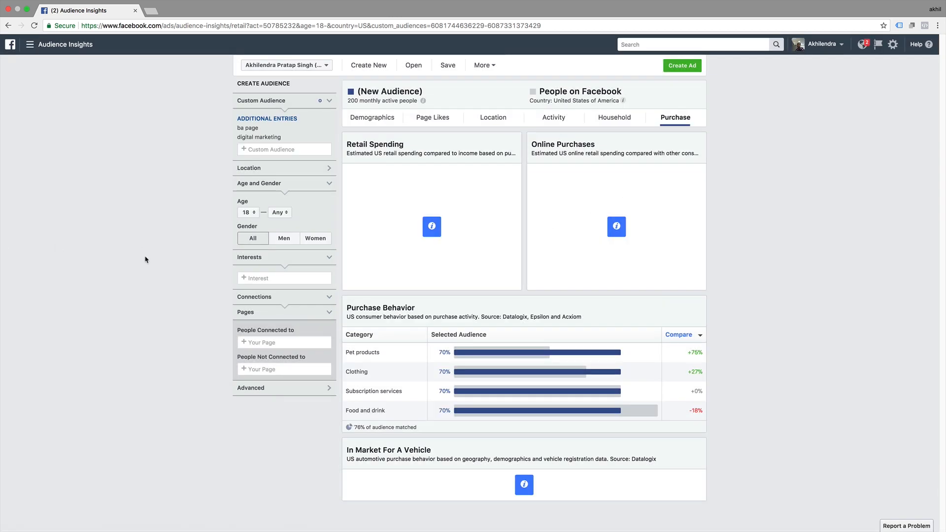
Remove the custom audiences "ba page" and "digital marketing" from the new audience
click(273, 279)
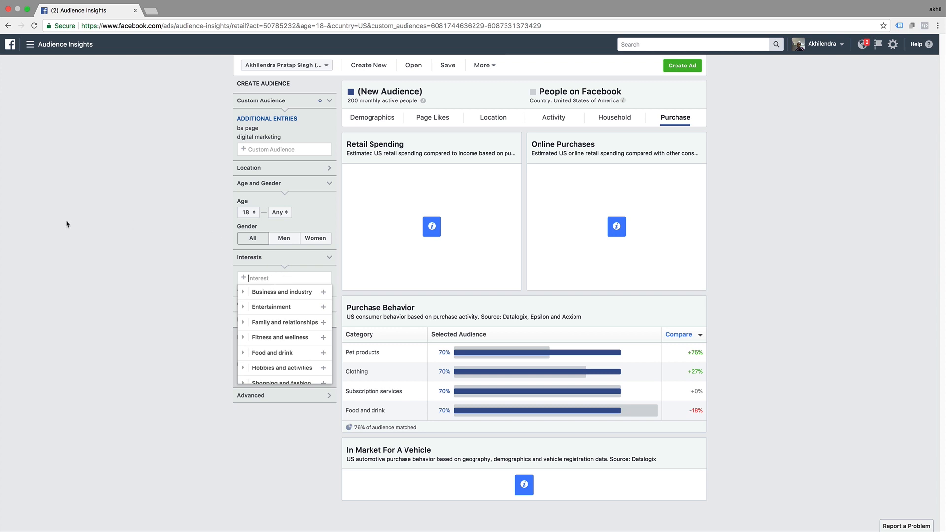
click(44, 237)
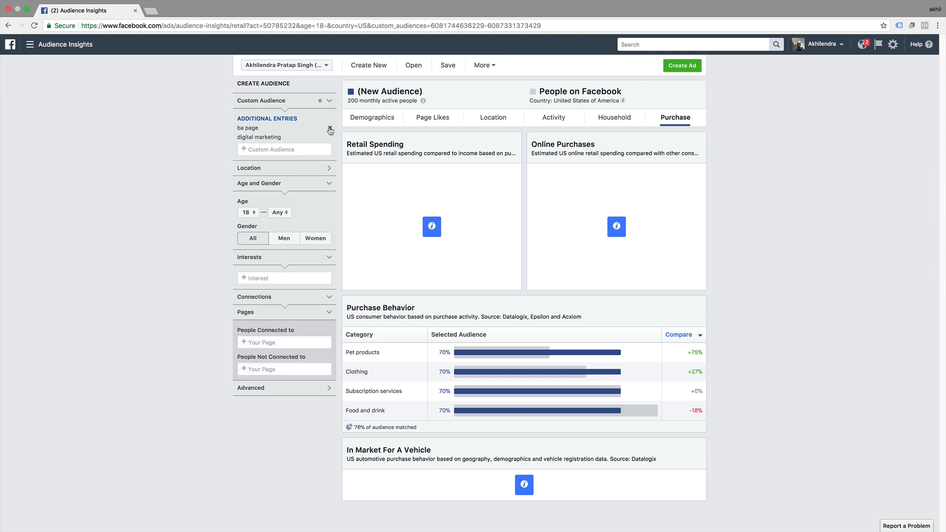
click(330, 127)
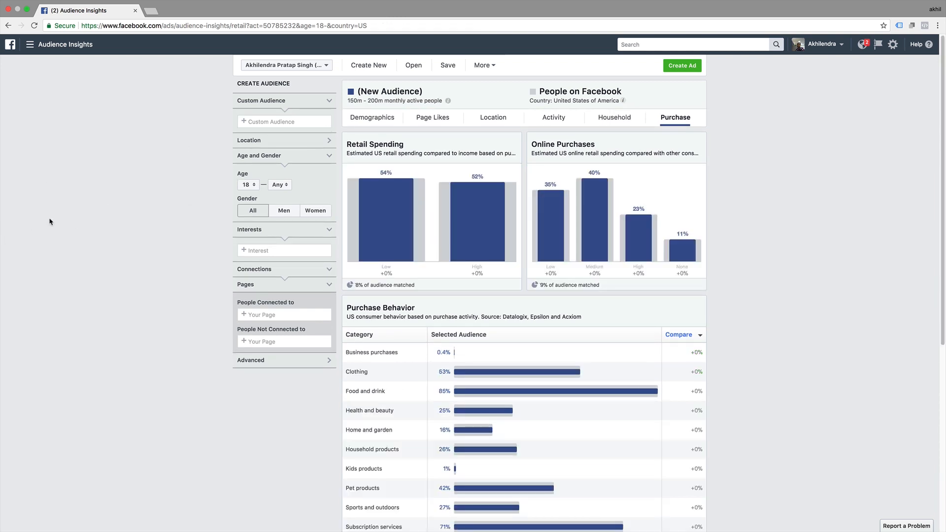
click(275, 121)
click(159, 160)
scroll(162, 243, down, 3)
scroll(162, 243, up, 3)
Expand the location filter and set the audience location to the city of Dallas, Texas
click(268, 144)
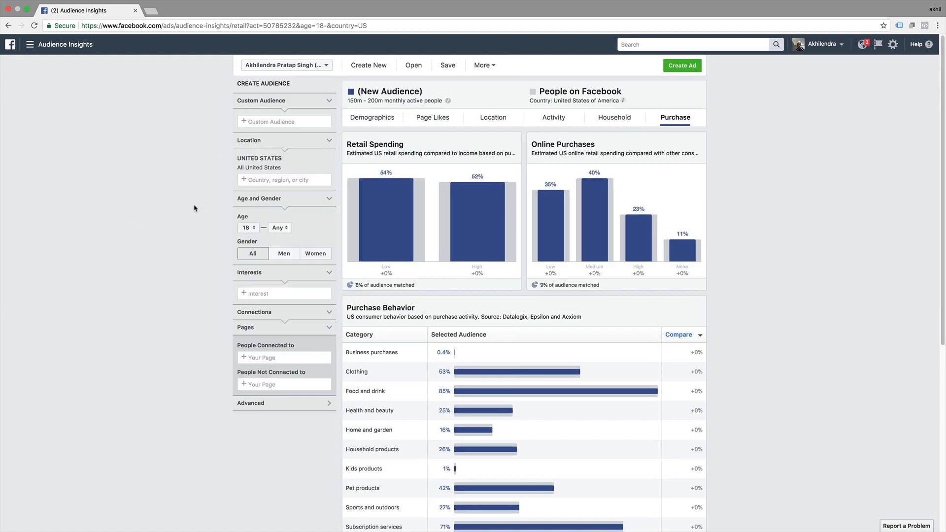
click(278, 180)
text(dallas)
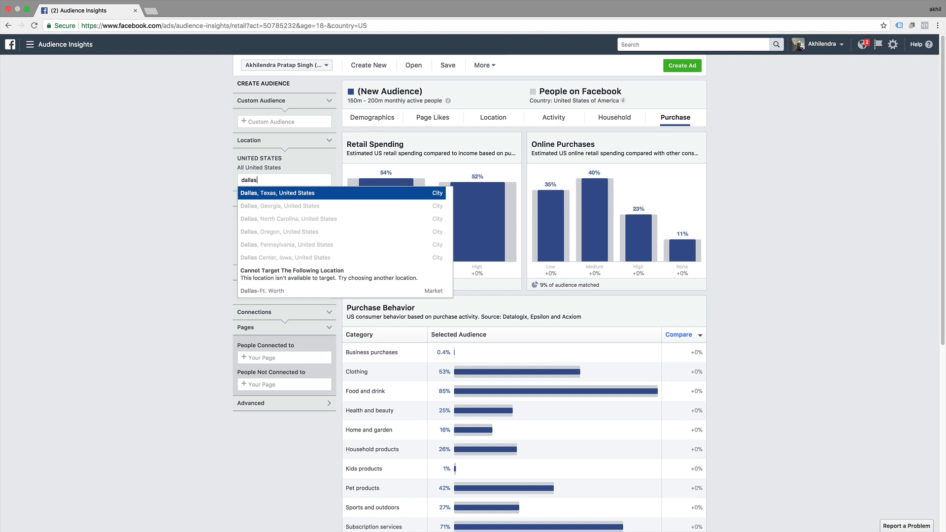
click(243, 194)
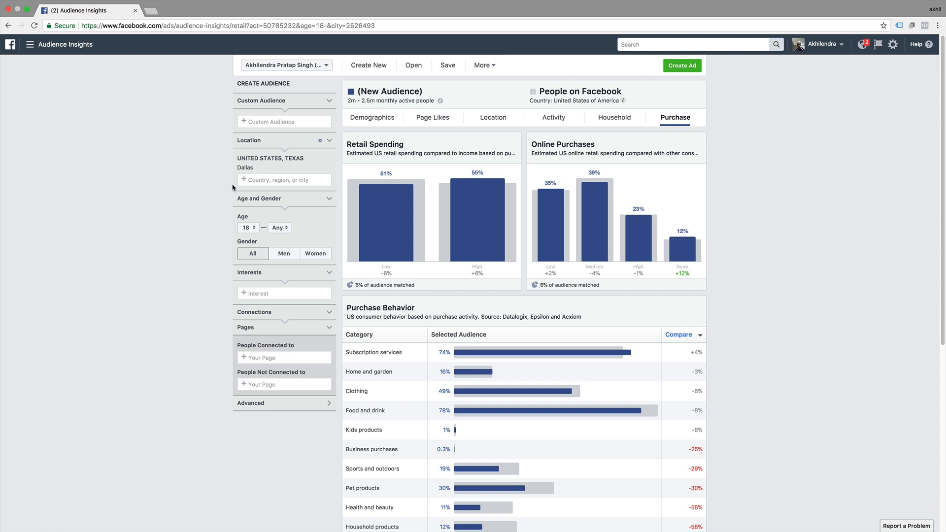
Replace the audience location with the state of Texas, United States
click(330, 168)
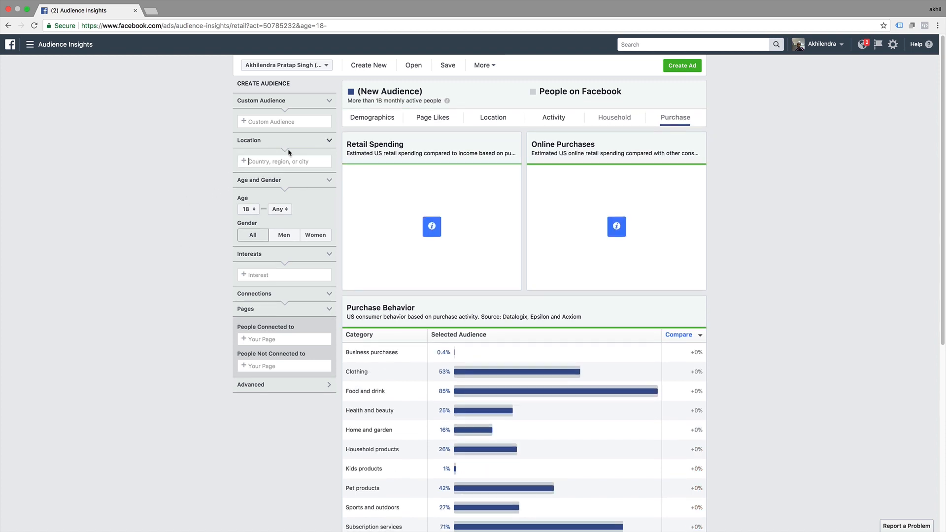
click(262, 161)
text(texa)
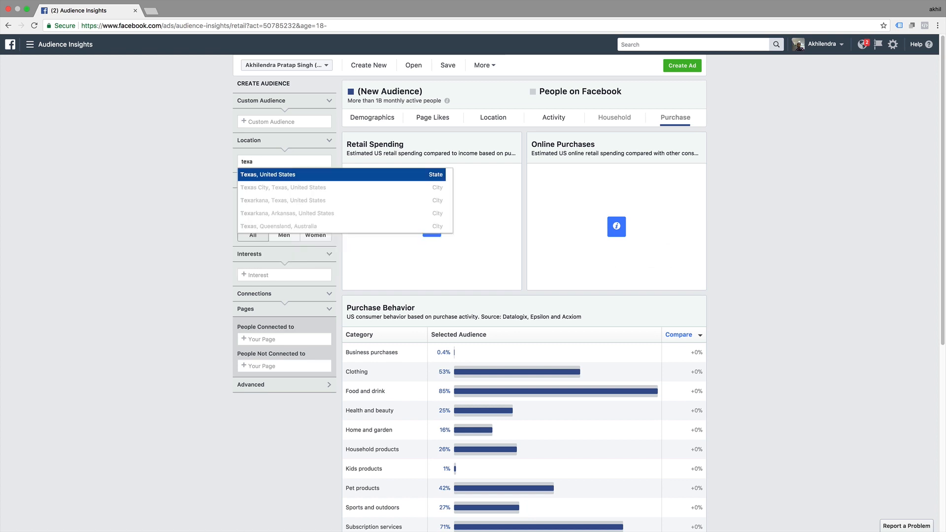
click(264, 175)
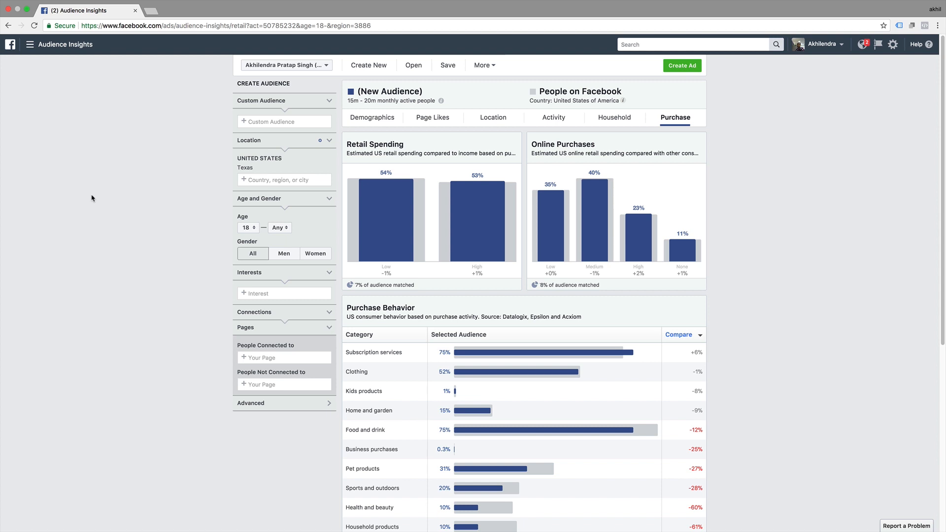
click(267, 294)
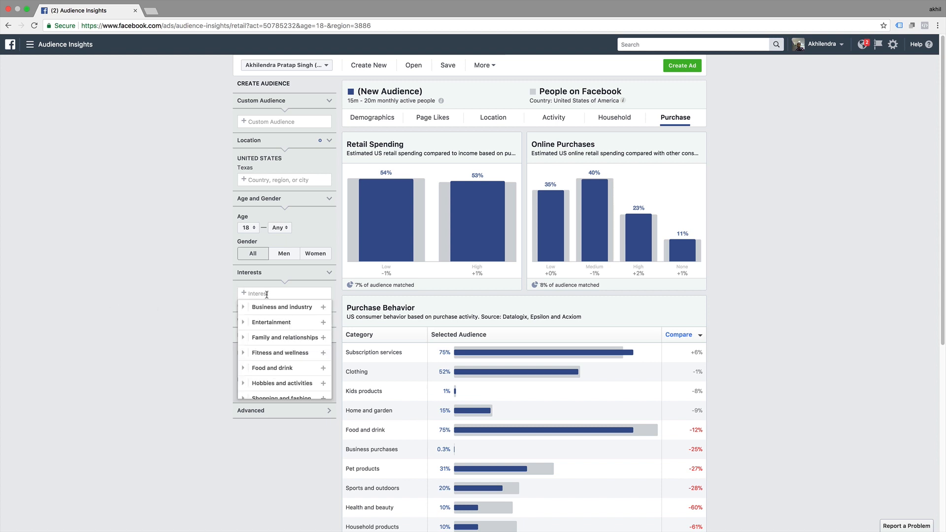
text(pizz)
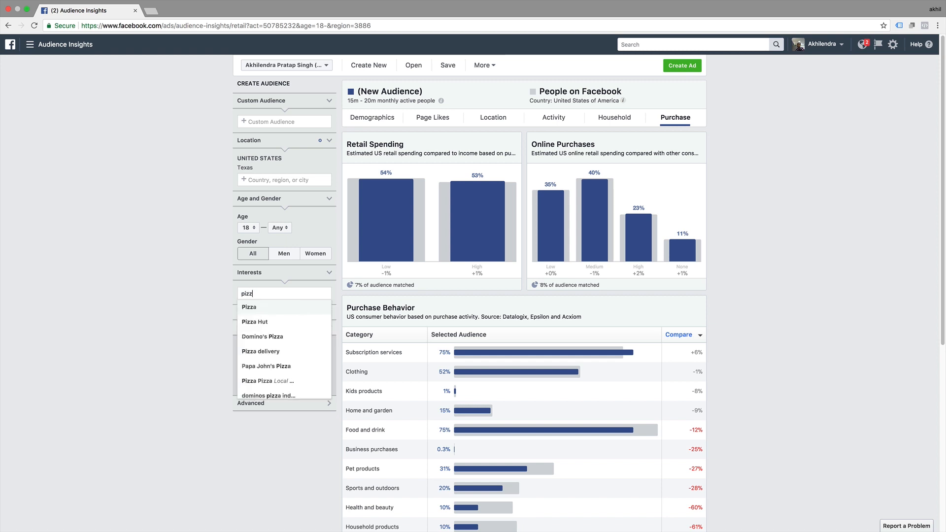
key(BackSpace)
key(BackSpace)
key(BackSpace)
Search the interests for auto insurance and add Vehicle insurance to the audience
text(au)
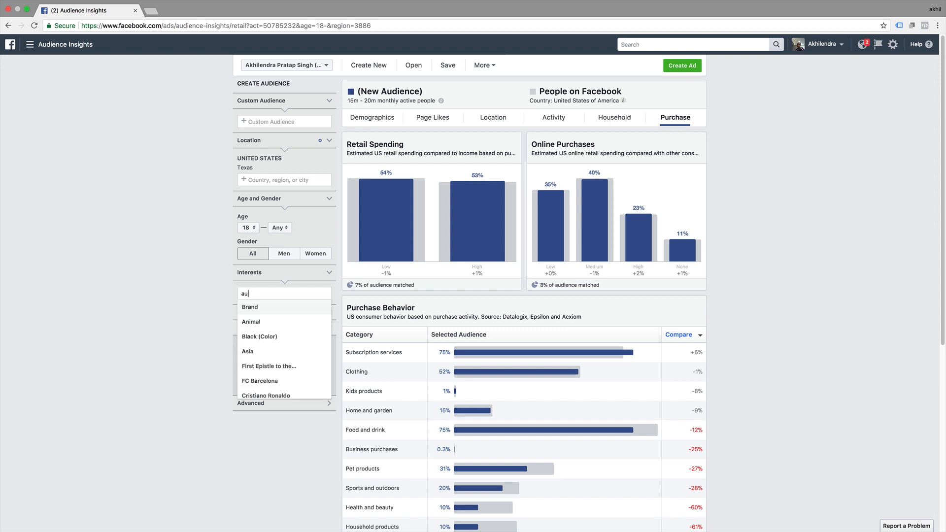
text(to insura)
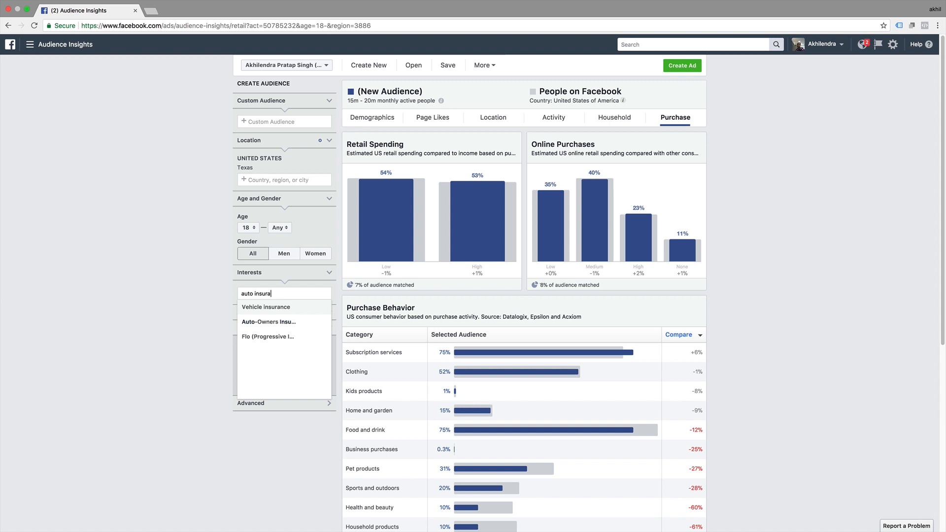
click(251, 311)
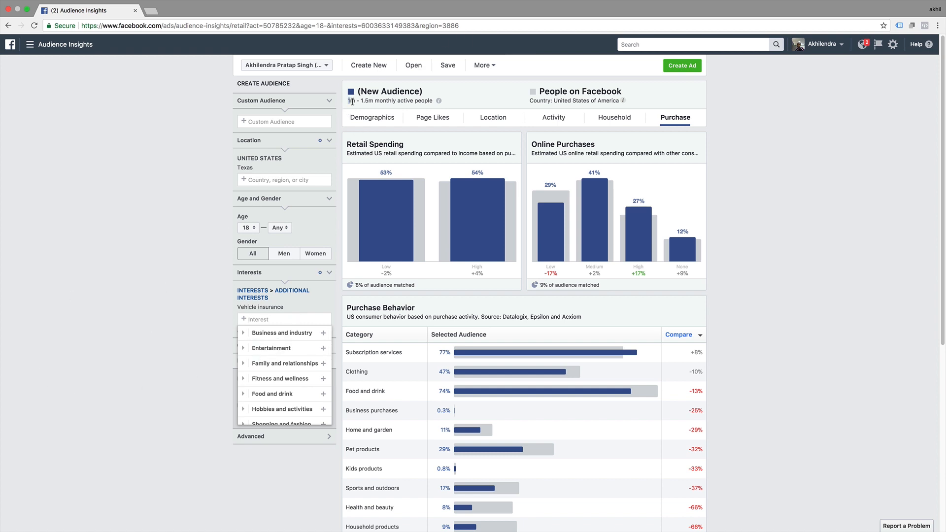
Check the audience's size and look through the full list of top categories in its Page Likes insights
drag(347, 101, 432, 102)
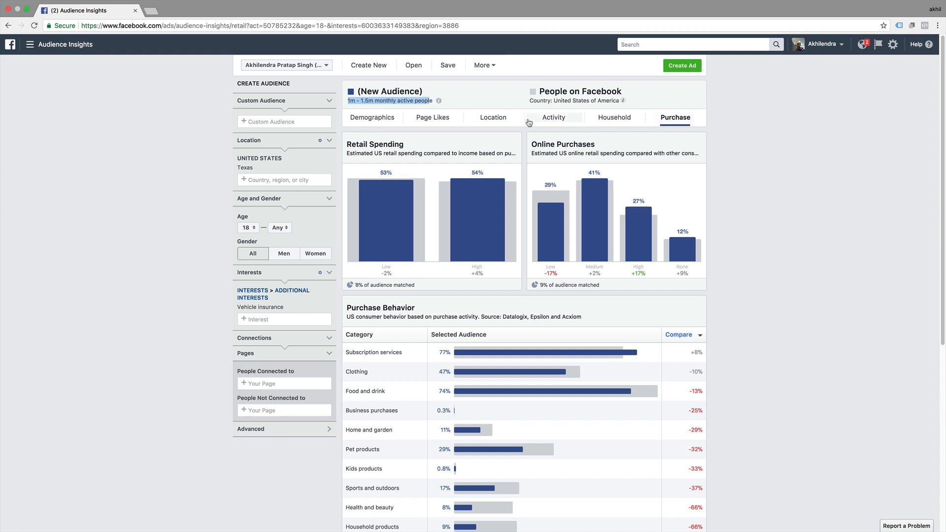
click(431, 121)
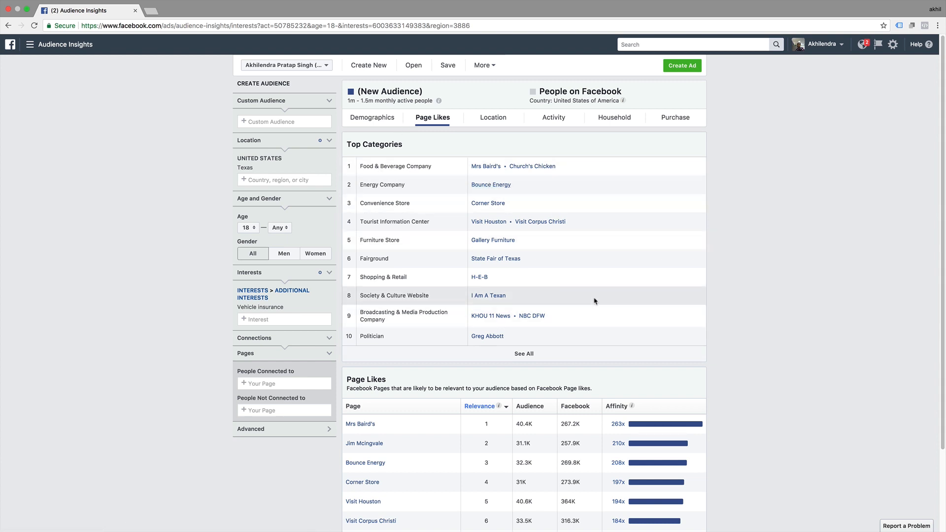
click(524, 355)
scroll(527, 342, down, 10)
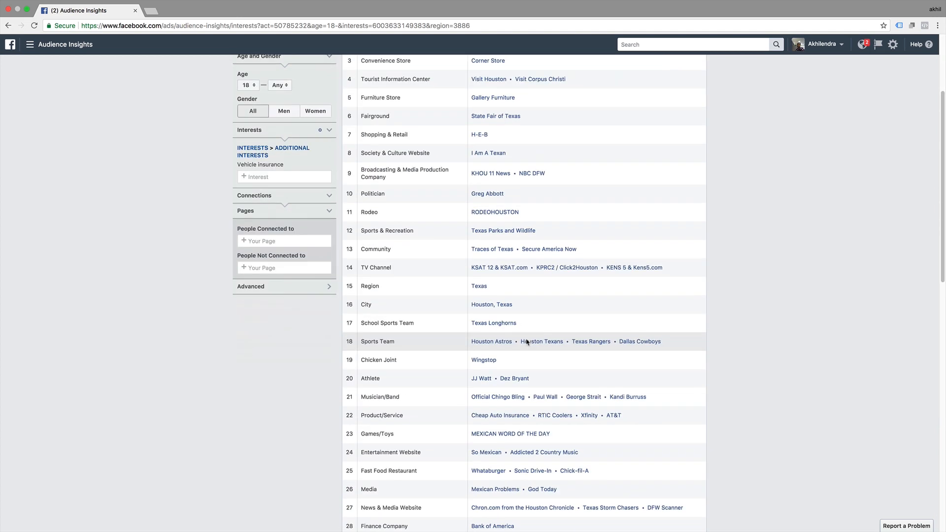
scroll(526, 341, up, 10)
scroll(526, 342, up, 1)
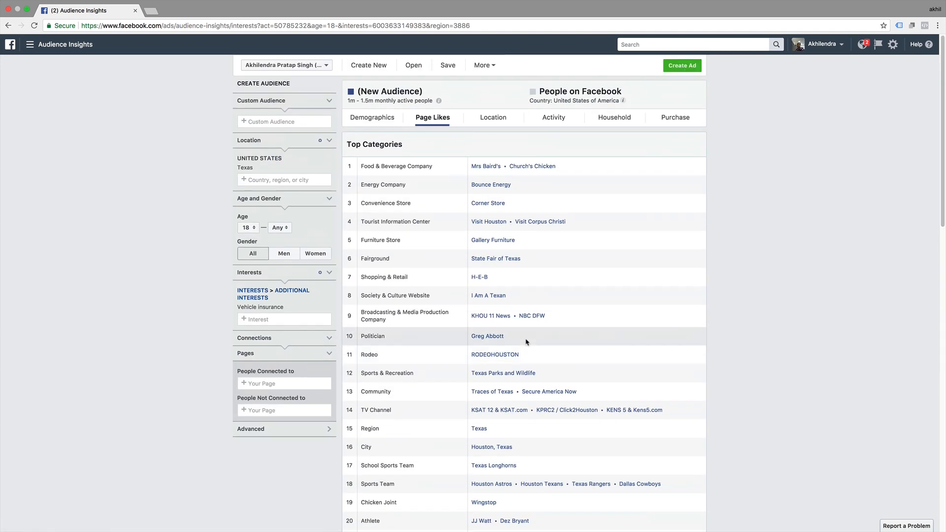
Examine the audience's top cities, then its activity frequency and device usage
click(493, 118)
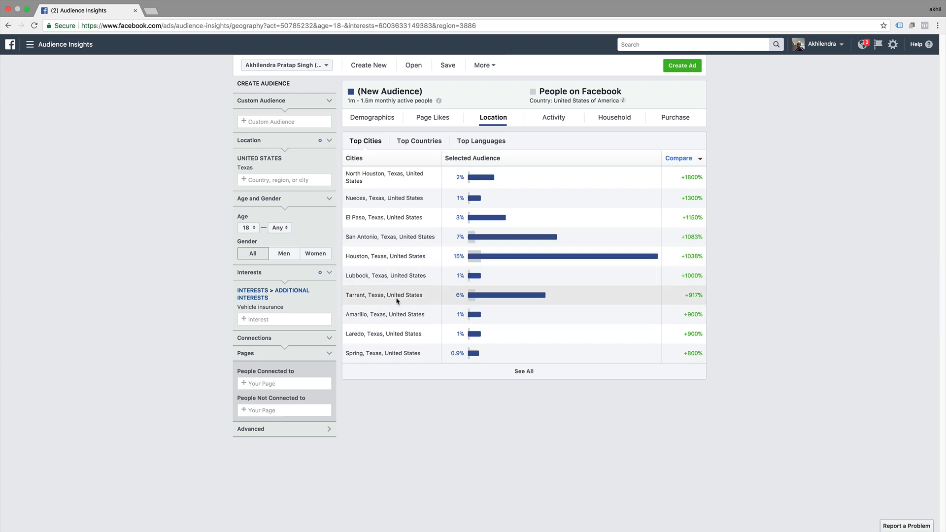
click(550, 120)
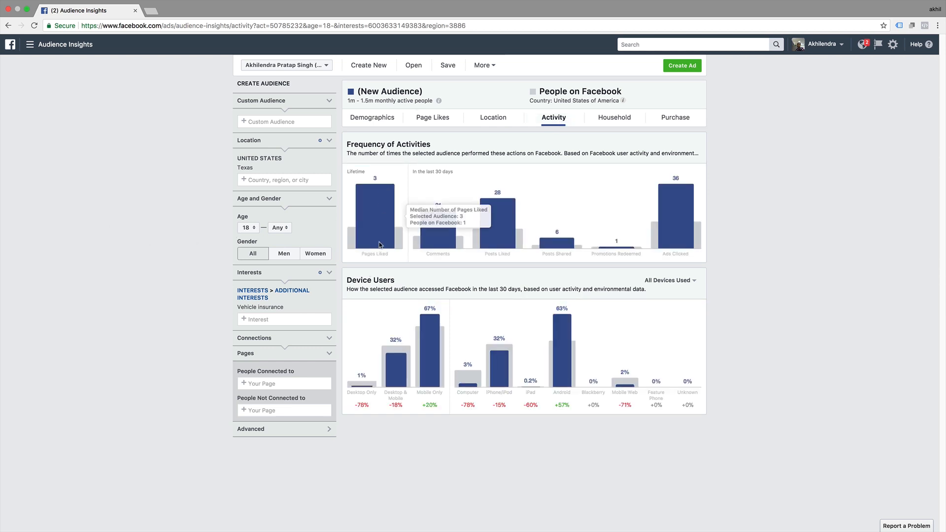
mouse_move(443, 242)
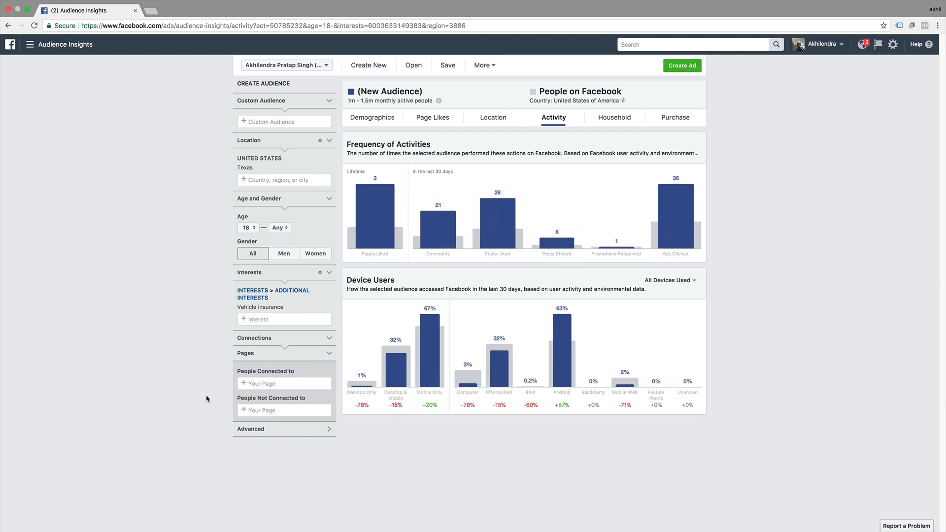
mouse_move(391, 402)
Review the audience's household insights and its purchase behavior, including the vehicle market data
click(606, 120)
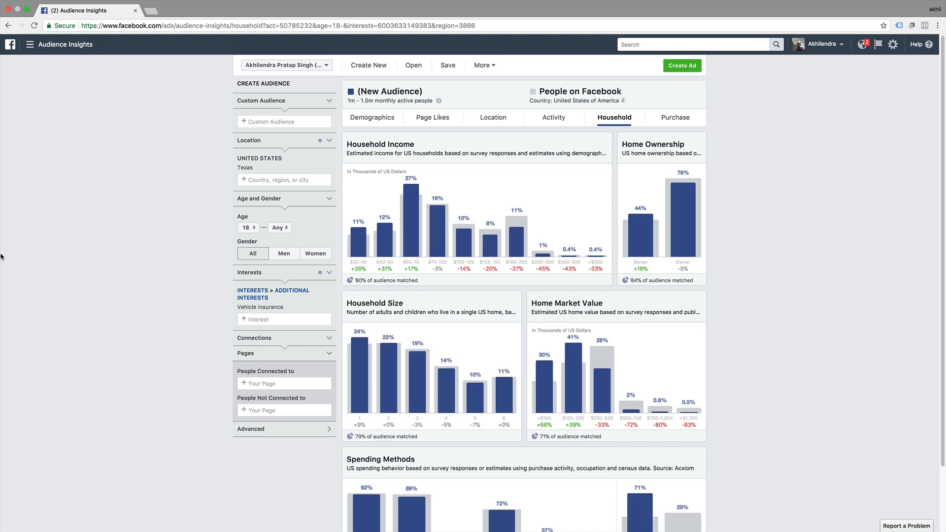
click(683, 126)
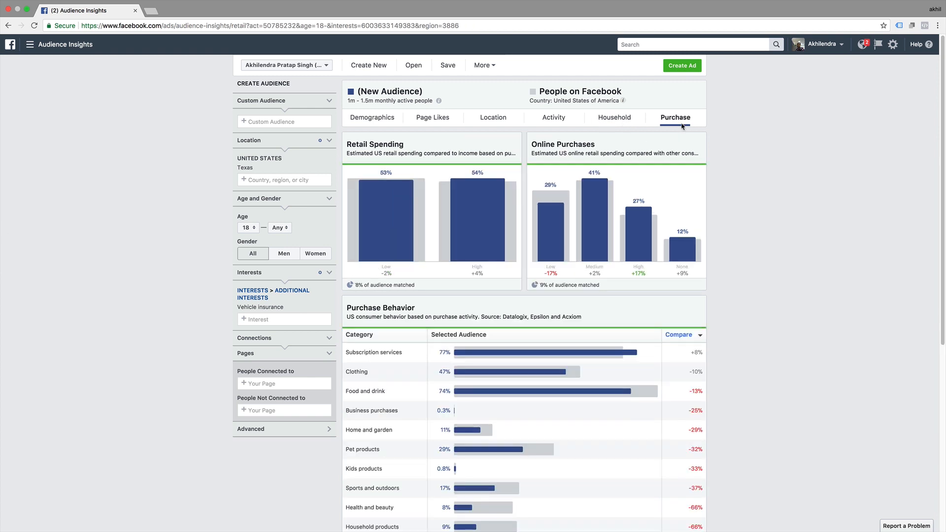
scroll(710, 216, down, 2)
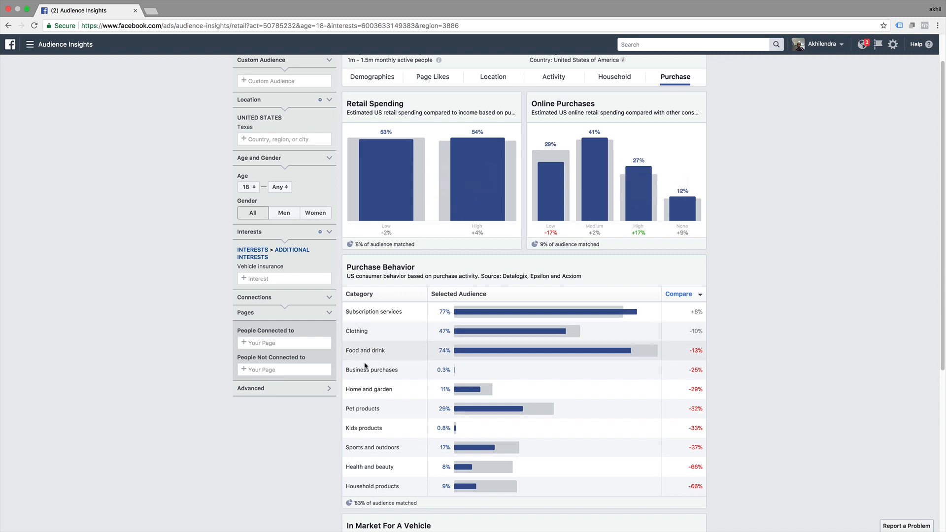
scroll(139, 350, up, 2)
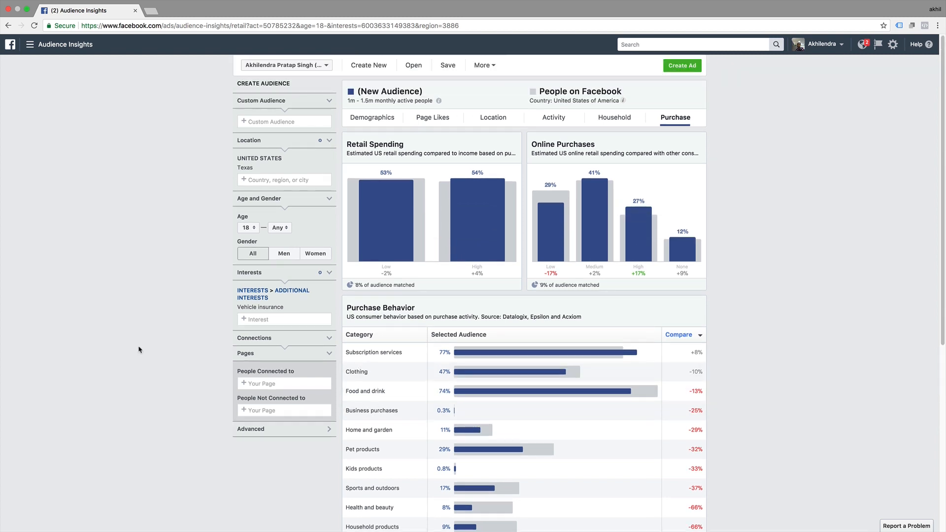
scroll(139, 350, down, 10)
scroll(138, 349, up, 5)
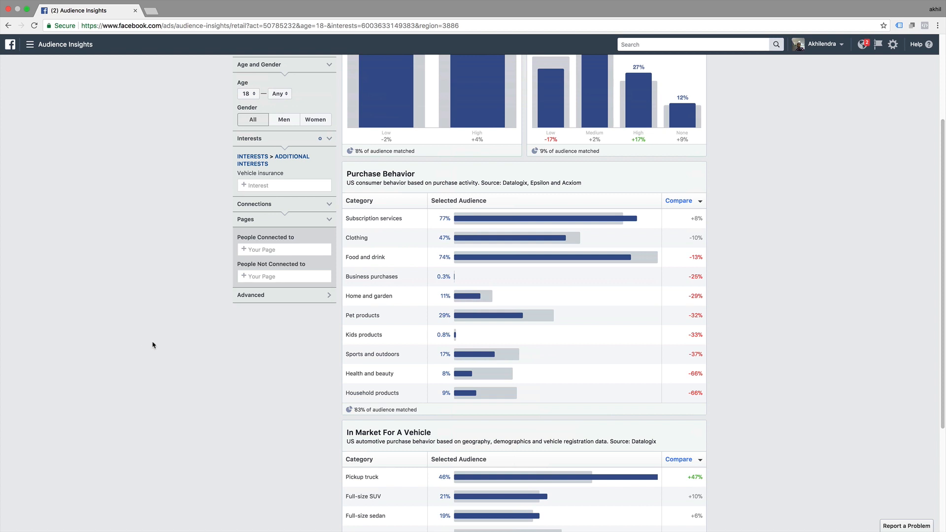
Expand the advanced filters and browse the behaviors under Digital activities, including the Canvas Gaming options
click(262, 298)
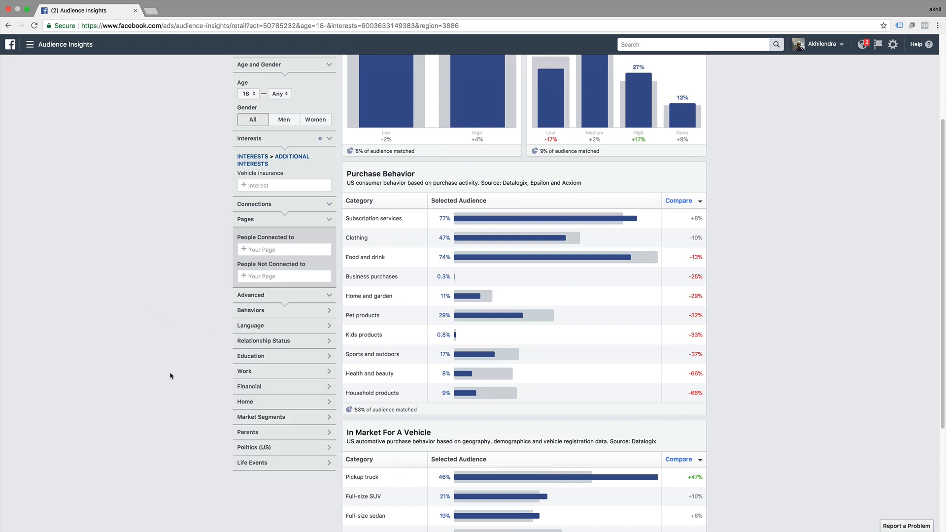
click(264, 310)
click(271, 329)
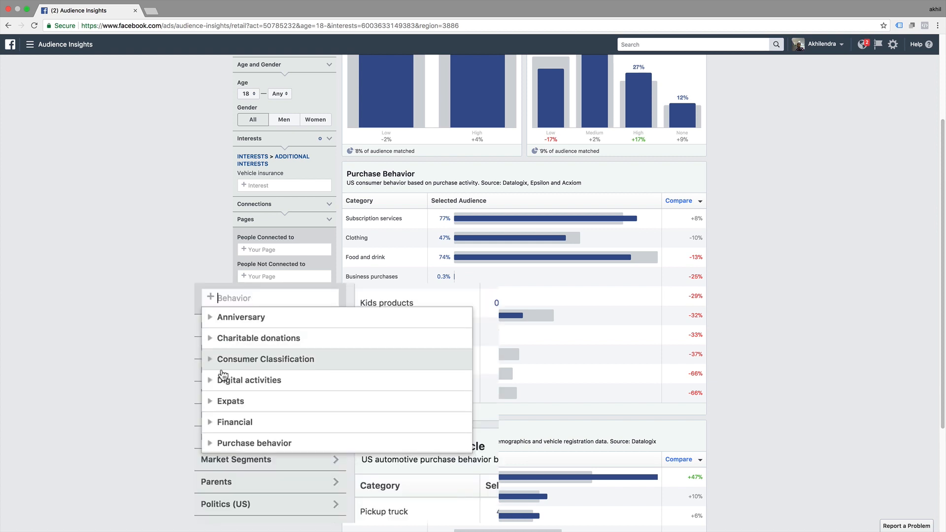
double_click(210, 386)
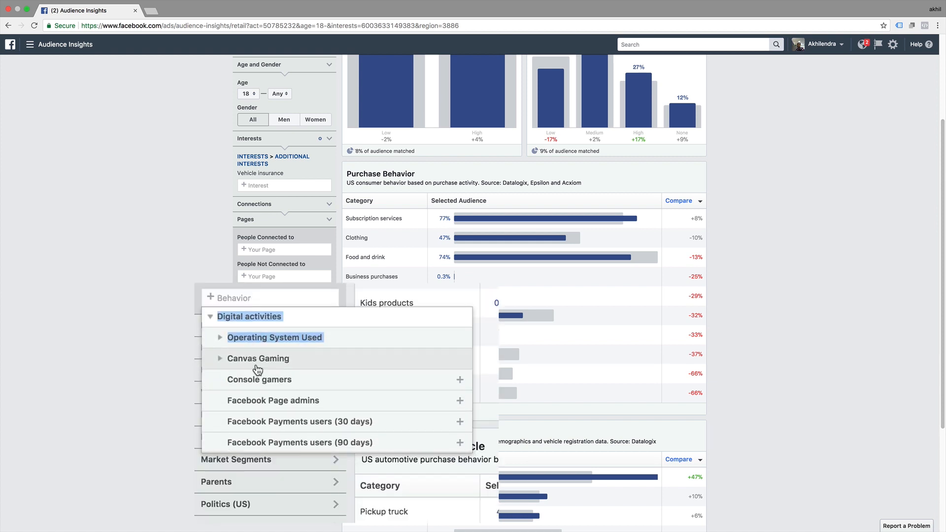
click(223, 361)
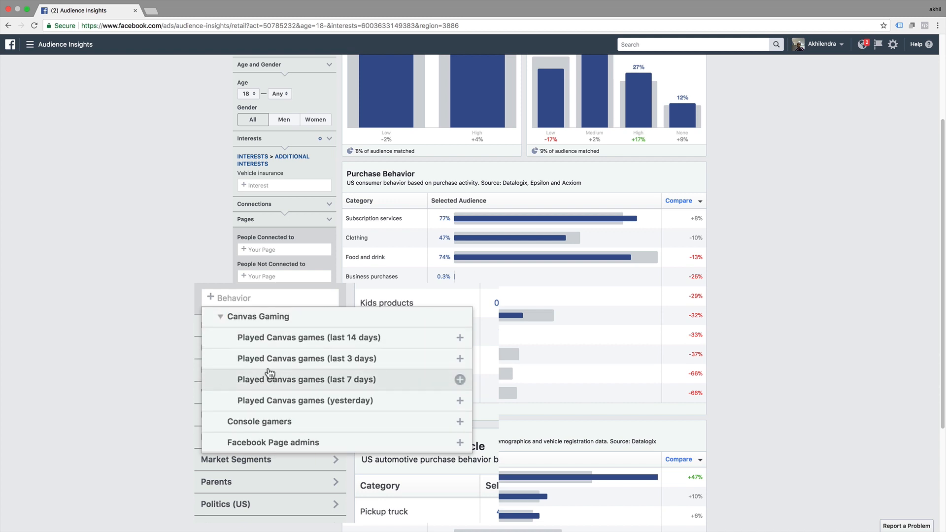
scroll(270, 374, down, 1)
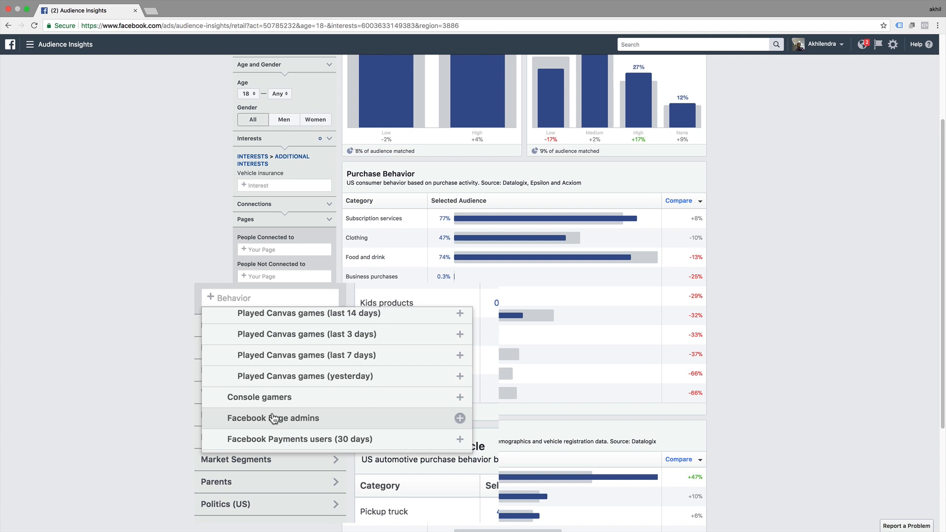
scroll(251, 398, up, 5)
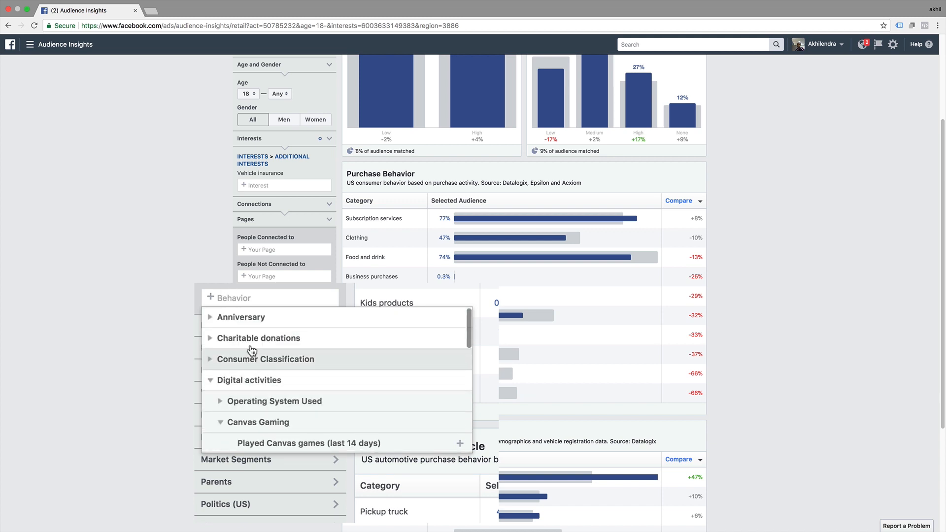
Look through the Charitable donations behaviors, collapse them, and expand Purchase behavior to view its subcategories
double_click(214, 342)
scroll(216, 340, down, 1)
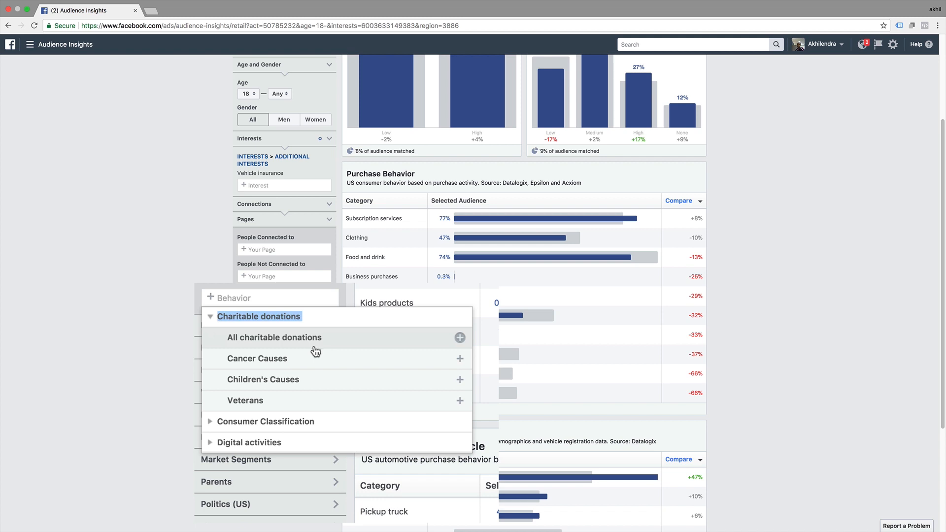
click(211, 317)
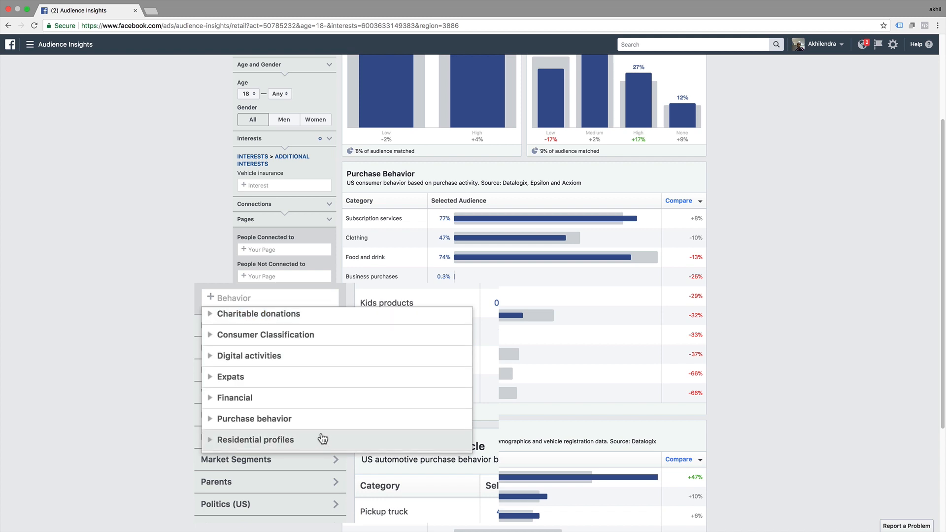
scroll(224, 390, down, 1)
click(217, 417)
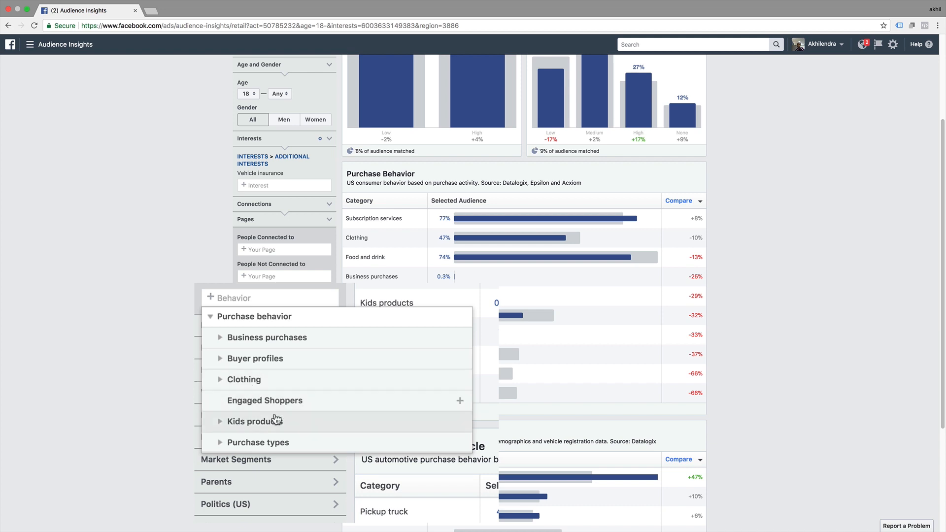
Browse the Clothing and Store types subcategories under Purchase behavior, then close the behavior list
click(219, 383)
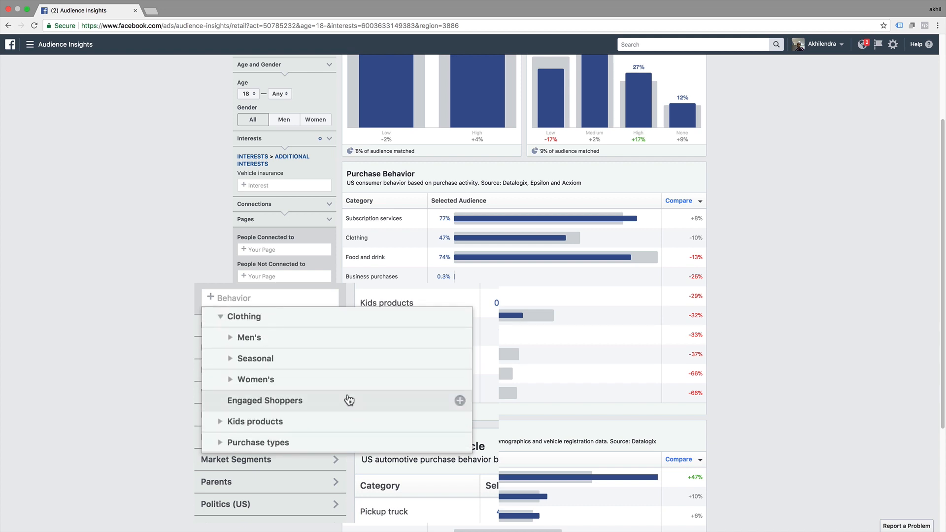
scroll(347, 400, down, 1)
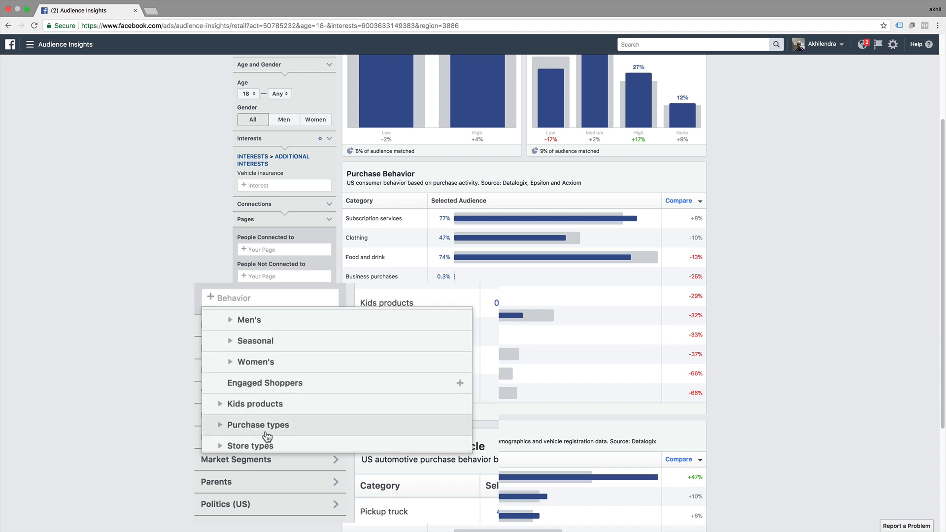
scroll(271, 423, down, 2)
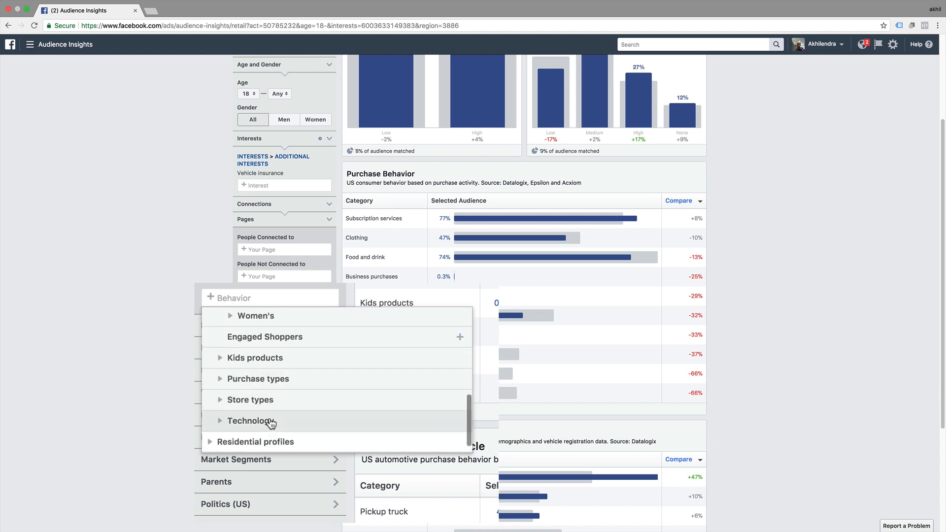
click(219, 400)
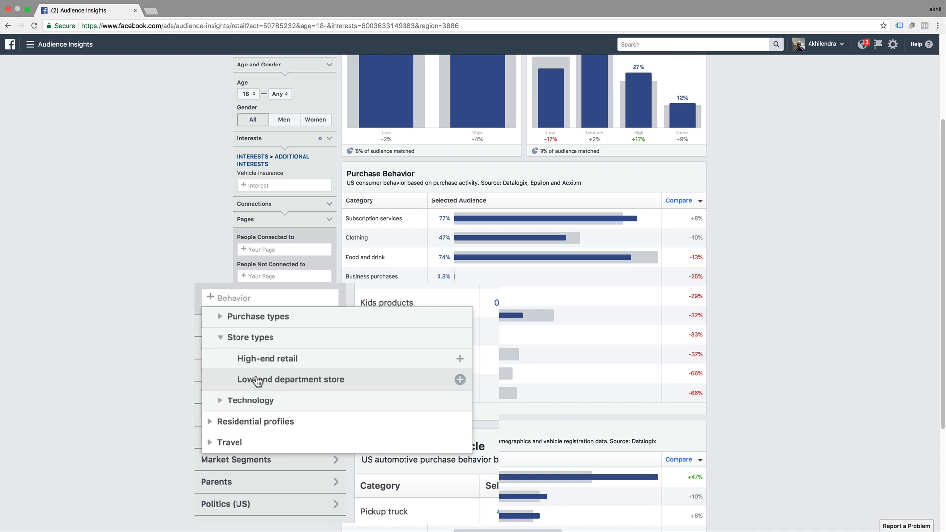
click(116, 391)
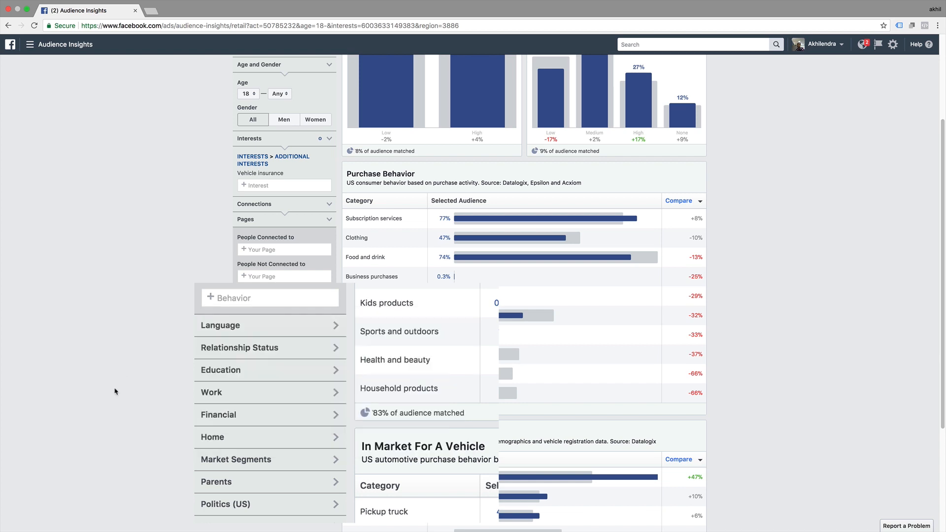
Add Renters' insurance as an additional interest for the audience
scroll(117, 408, up, 5)
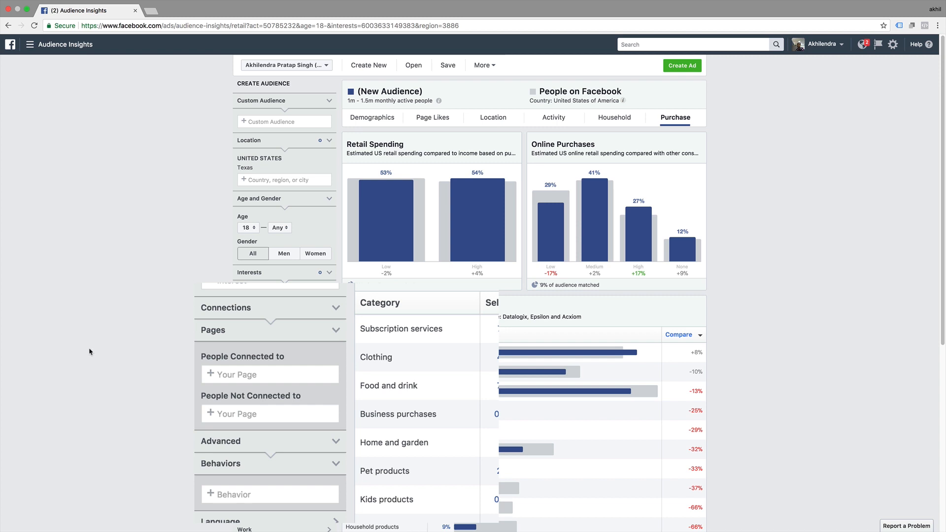
click(270, 285)
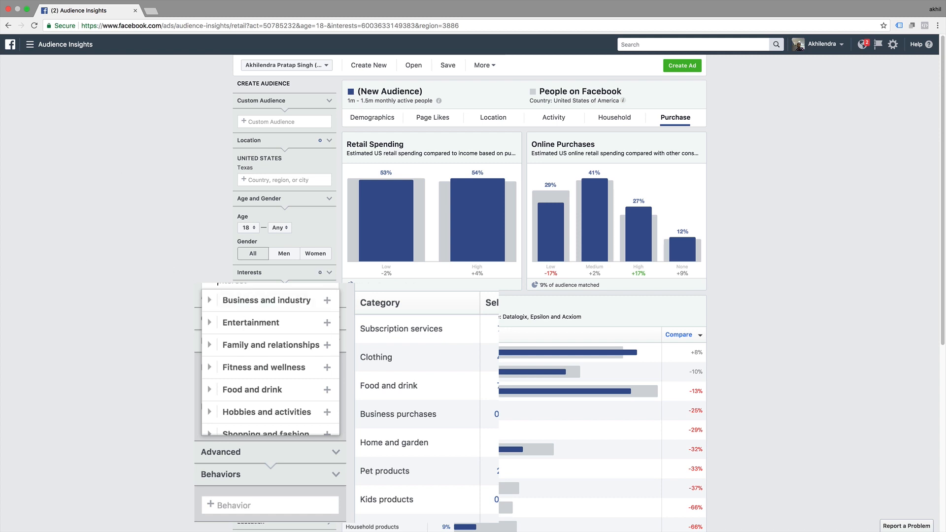
text(rente)
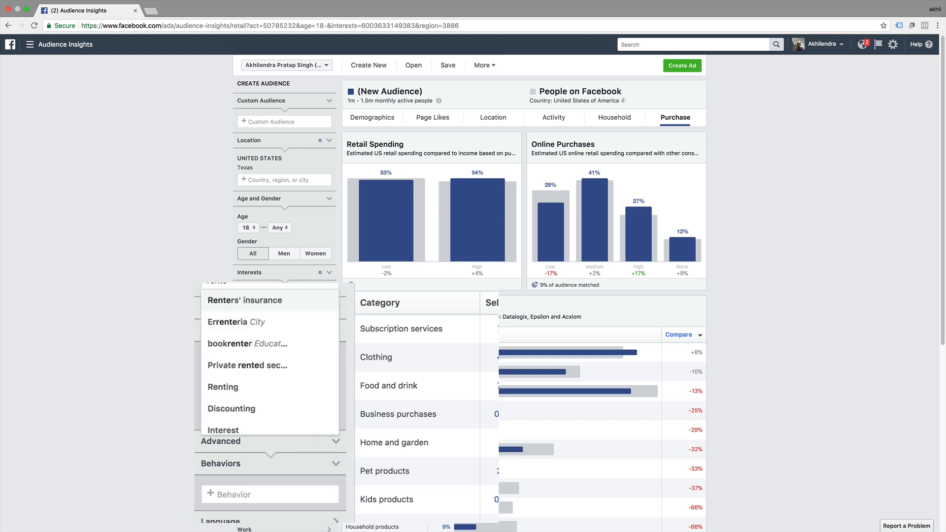
click(232, 302)
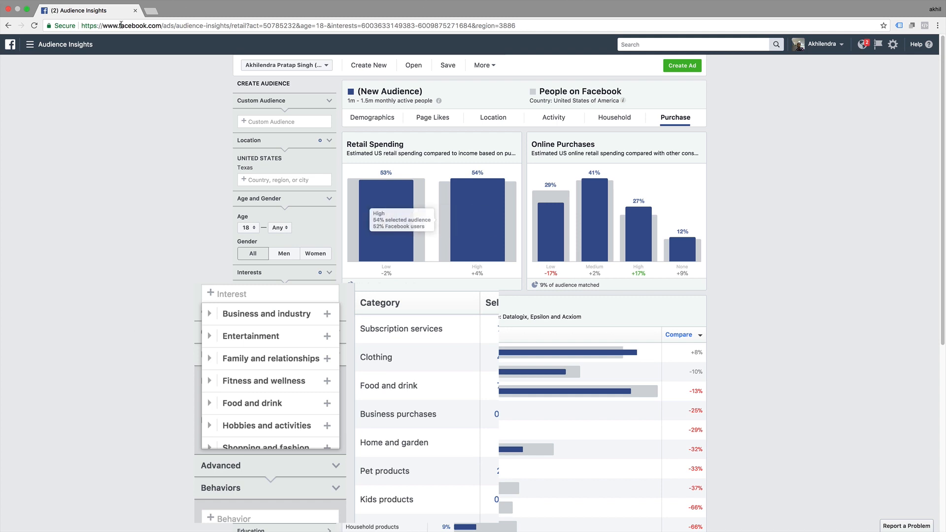
Open facebook.com in a new browser tab and search it for "renters insurance"
click(151, 11)
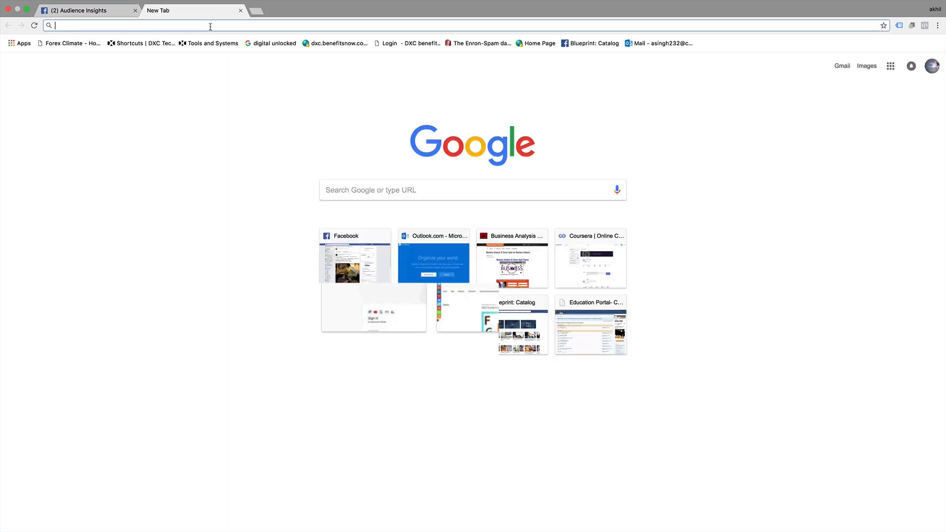
text(facebook.com)
key(Return)
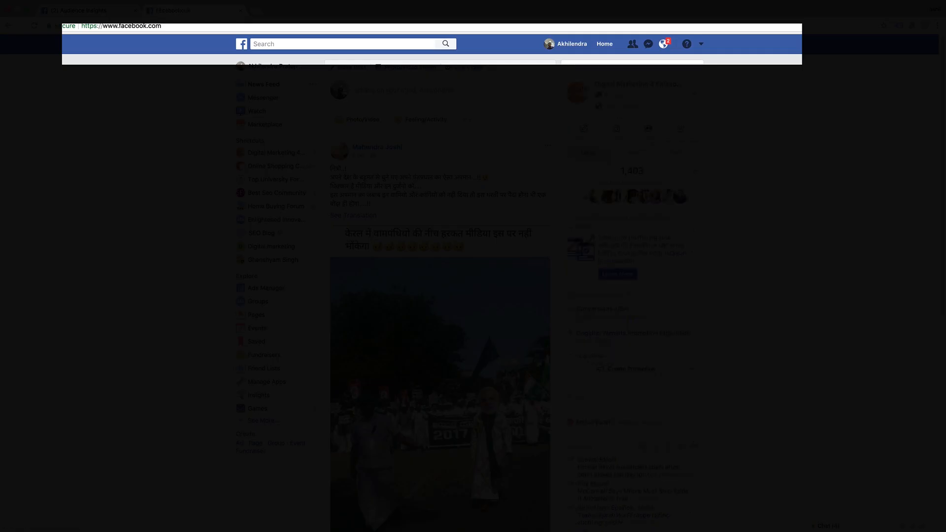
click(278, 46)
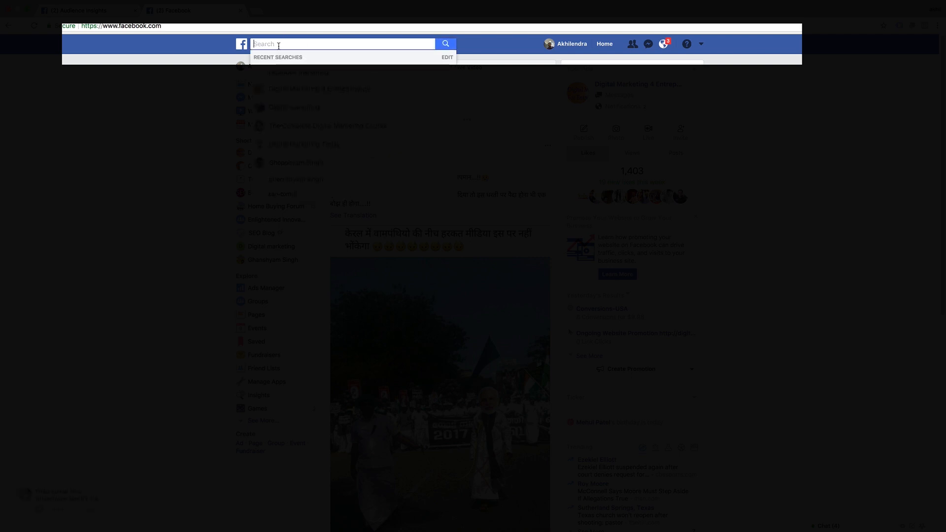
text(renter )
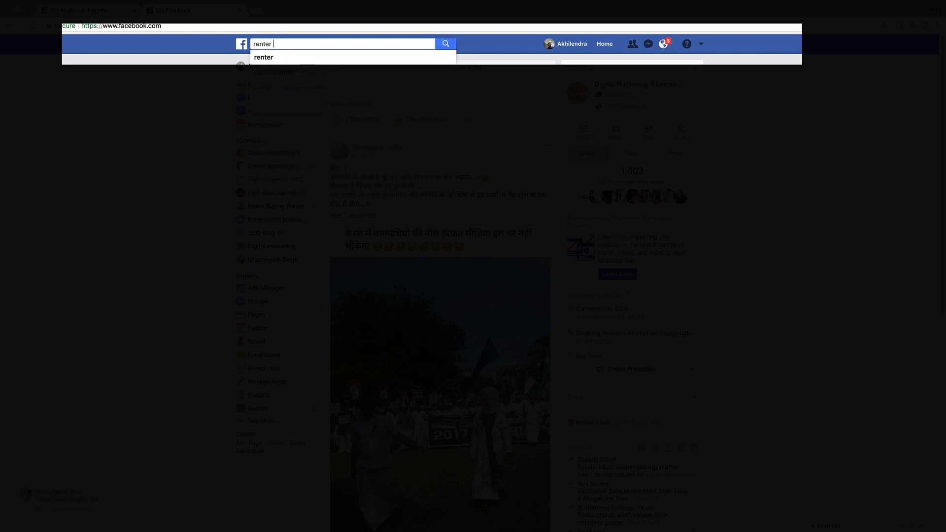
text(insura)
key(Return)
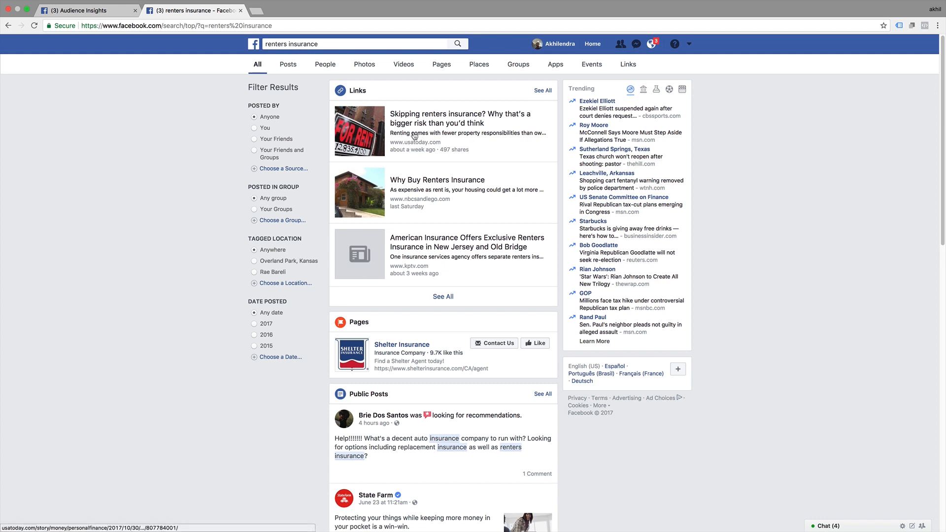
Look over the combined renters insurance results and read through the matching posts
scroll(214, 292, down, 1)
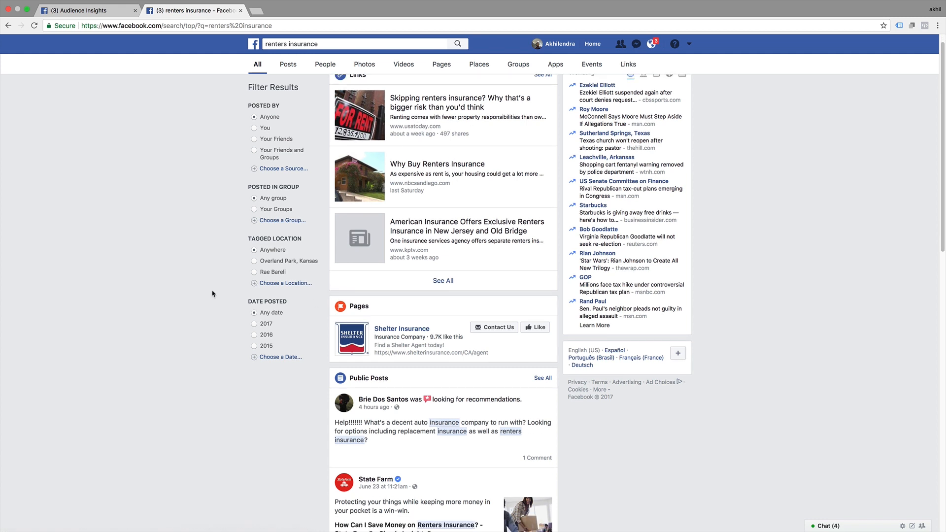
click(284, 65)
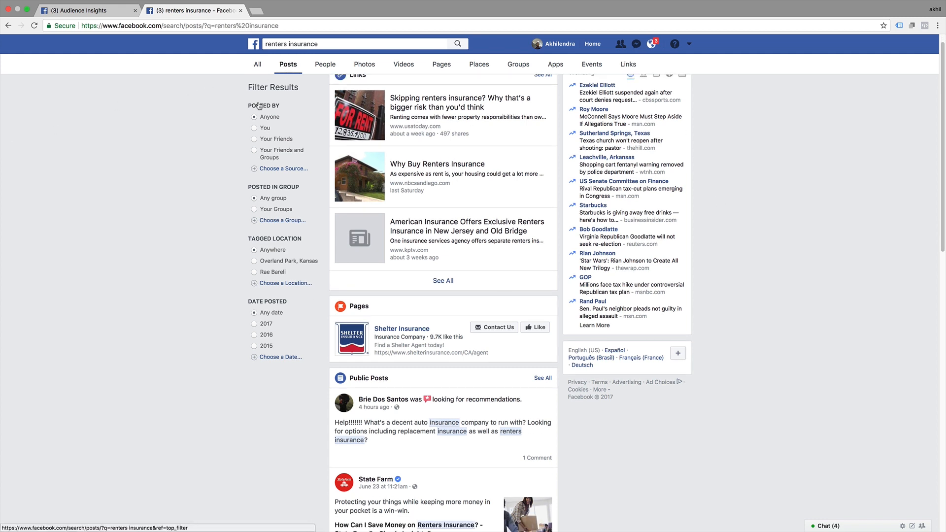
scroll(132, 236, down, 5)
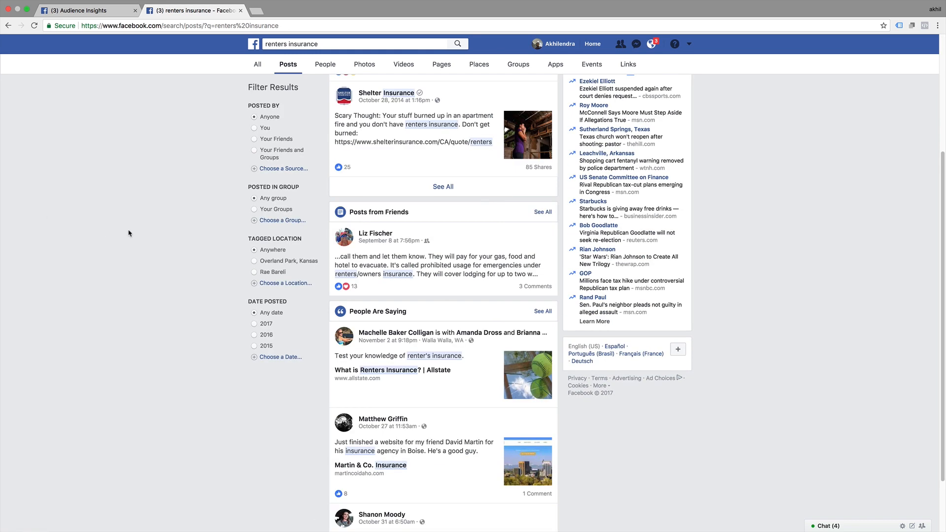
scroll(129, 235, up, 5)
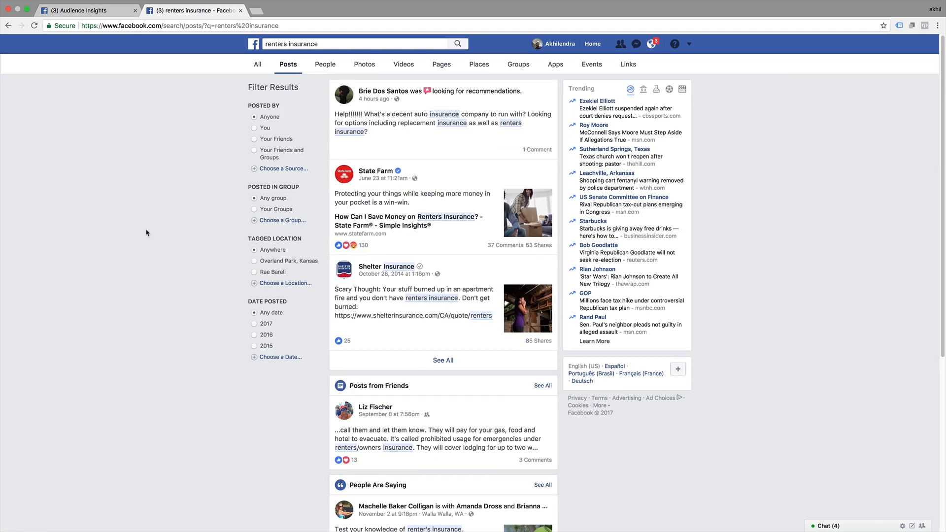
View the renters insurance results for people, photos, videos and pages in turn
click(325, 65)
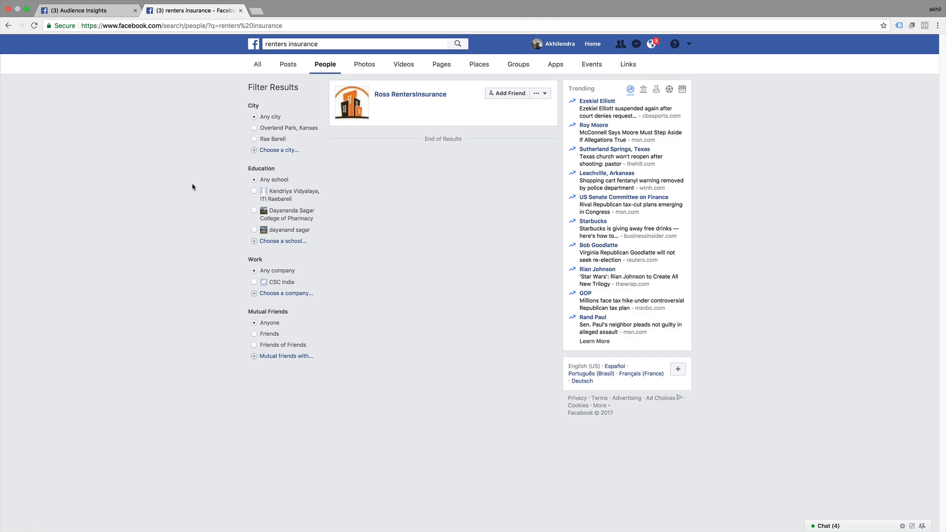
click(365, 64)
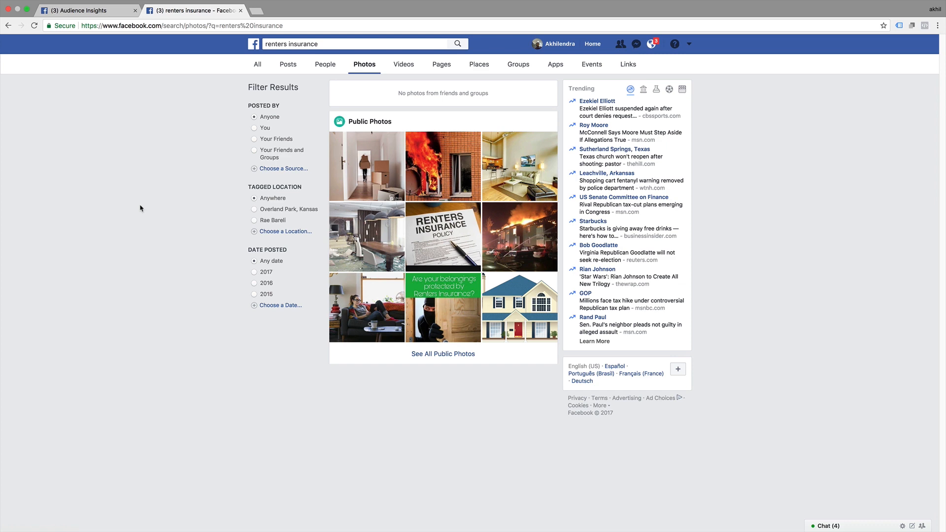
click(404, 64)
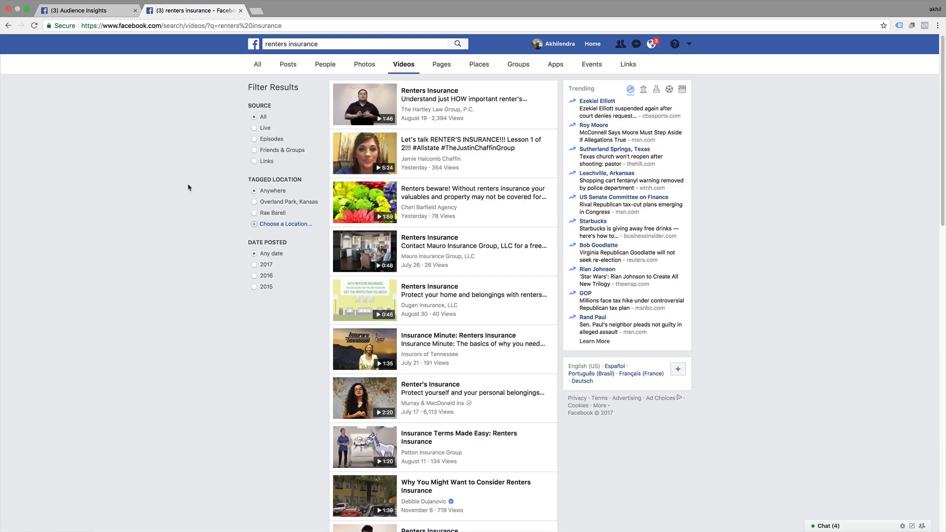
click(443, 65)
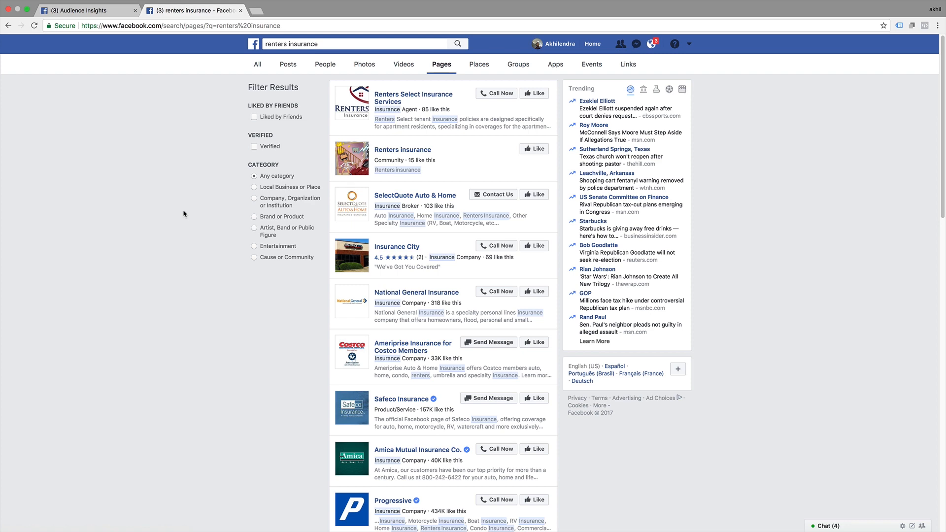
Show the places matching renters insurance and look through the list with its map
click(479, 64)
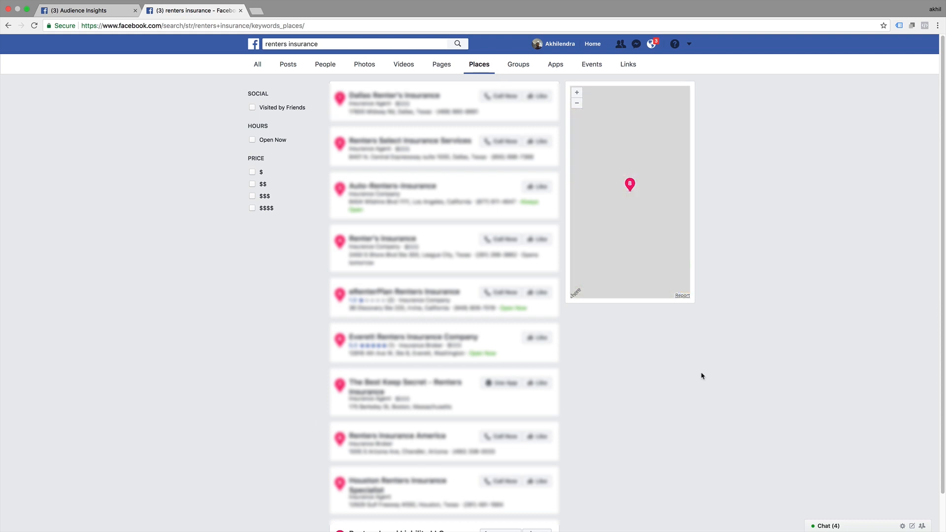
scroll(81, 259, down, 3)
scroll(82, 259, up, 3)
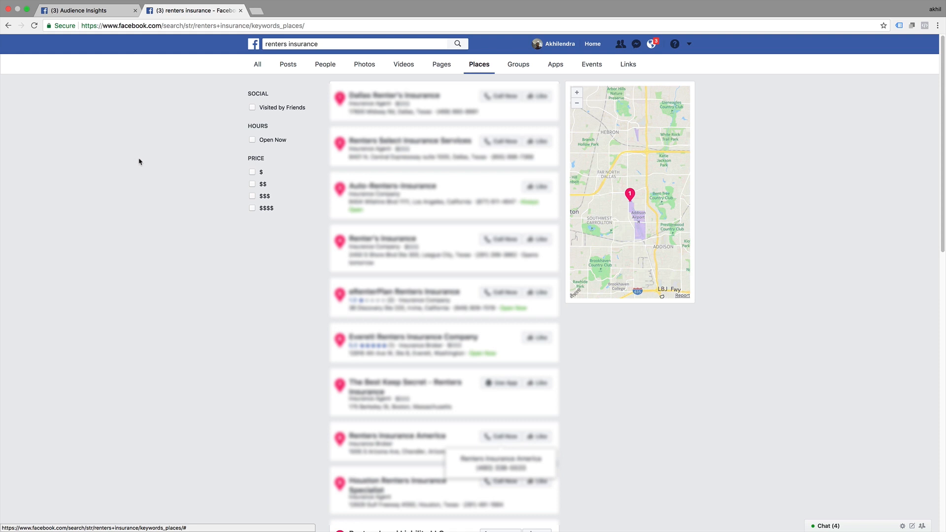
View the renters insurance results for groups, apps, events and links in turn
click(520, 67)
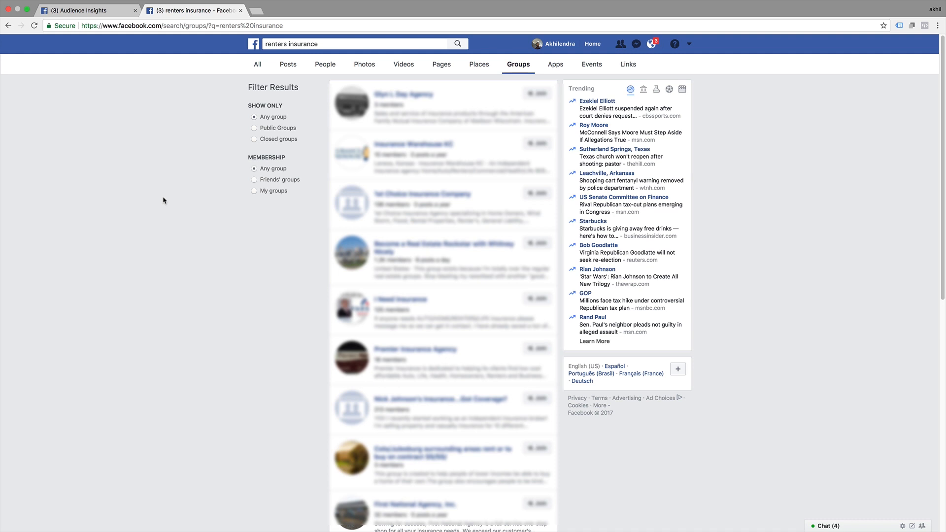
click(555, 65)
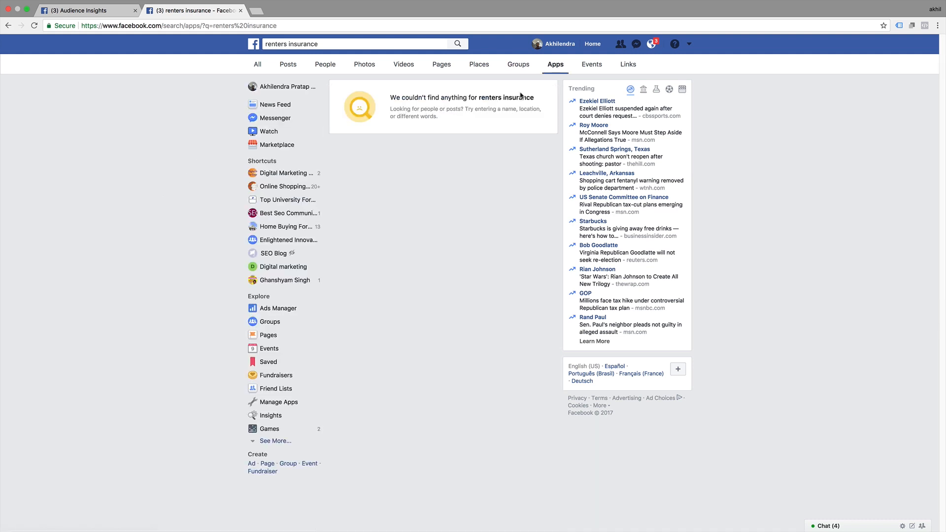
click(590, 67)
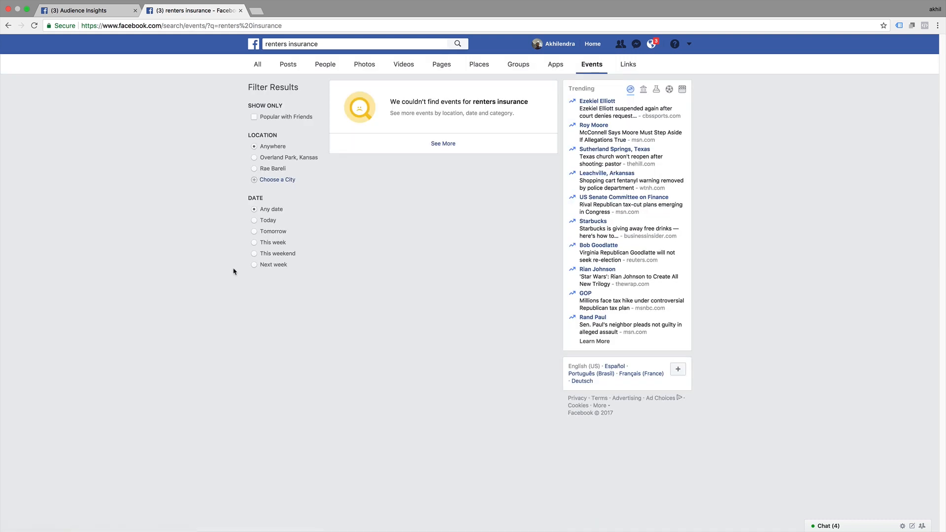
click(630, 66)
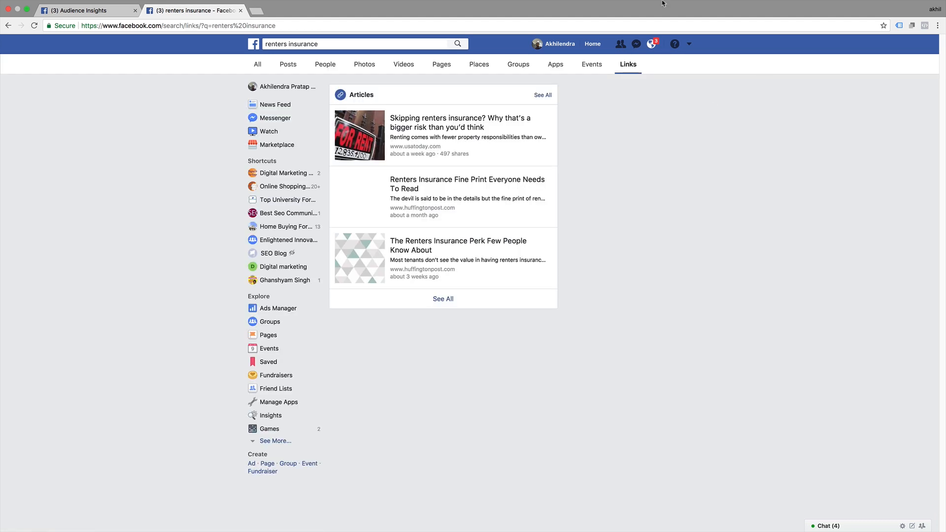
Return to Audience Insights, close the interest list, and look over the audience filters and purchase data
click(69, 13)
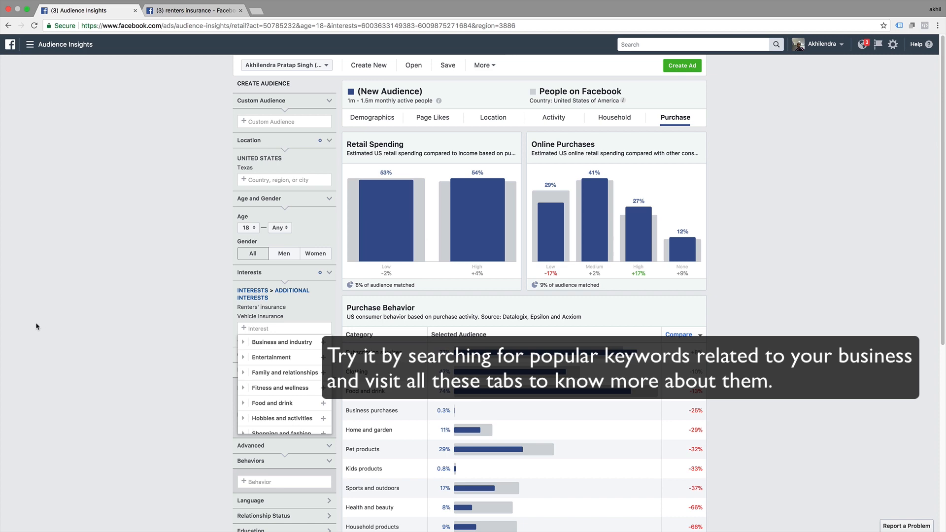
click(142, 302)
scroll(141, 303, down, 5)
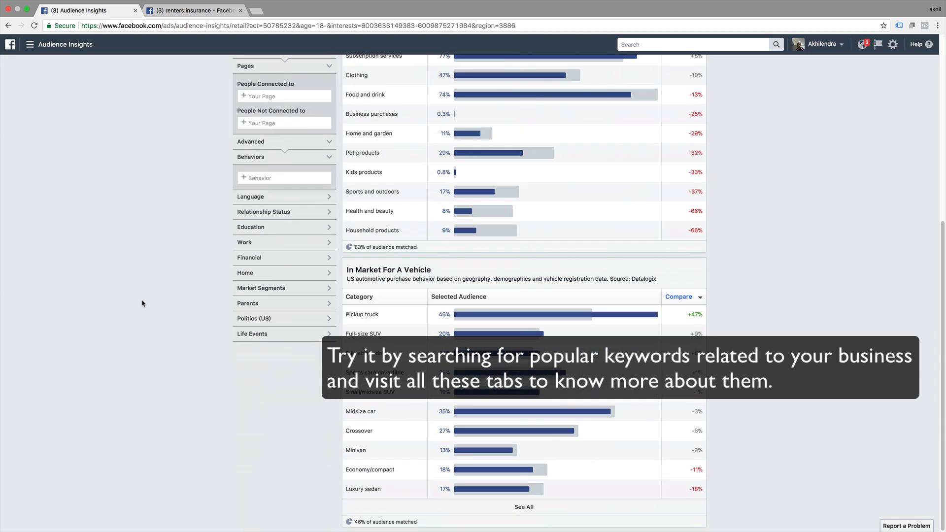
scroll(141, 302, up, 5)
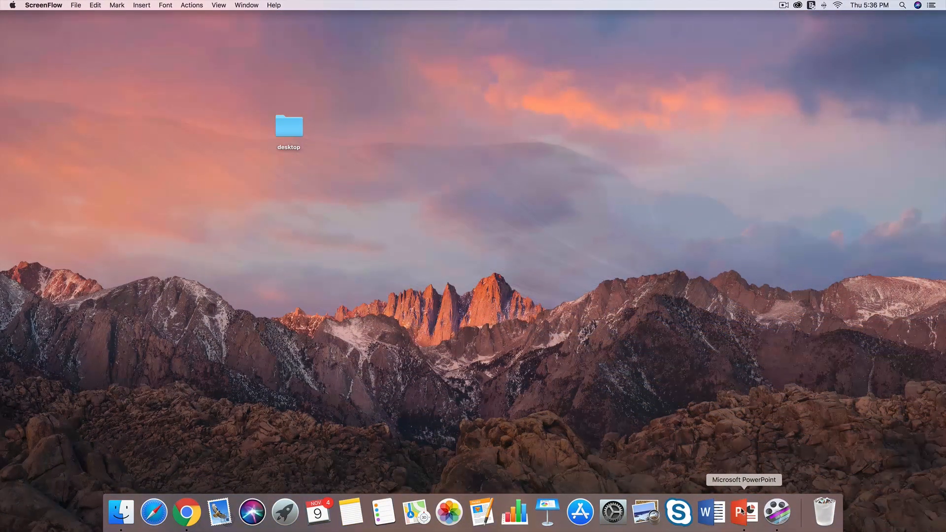
Switch to the PowerPoint slide show and advance to the "Benefit of Custom Audience" slide
click(743, 513)
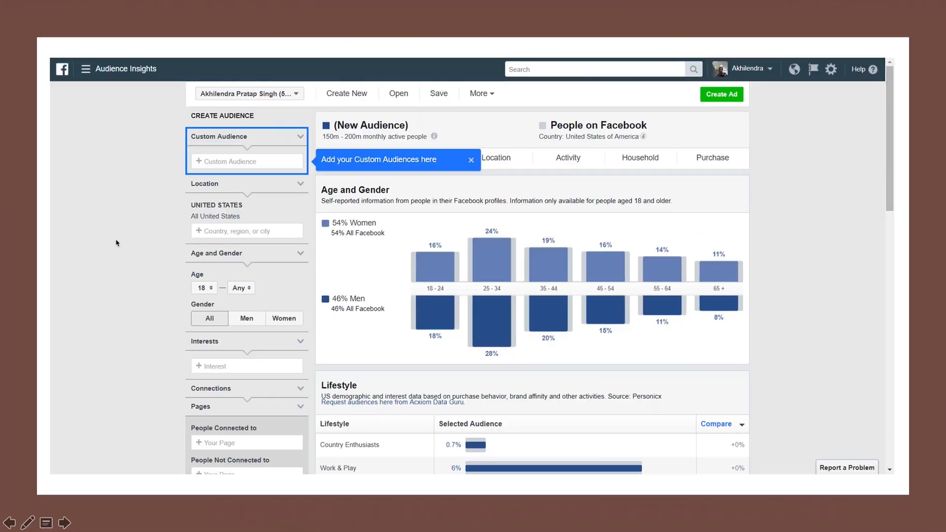
key(Right)
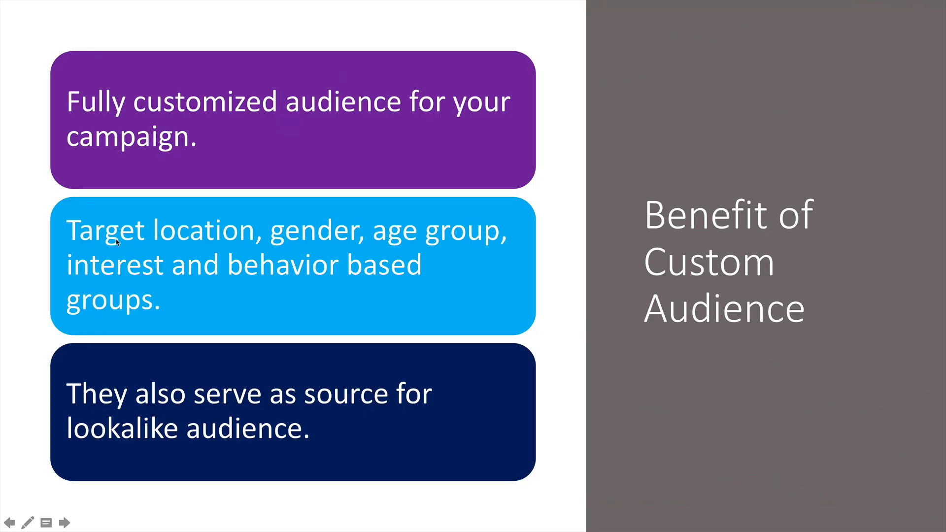